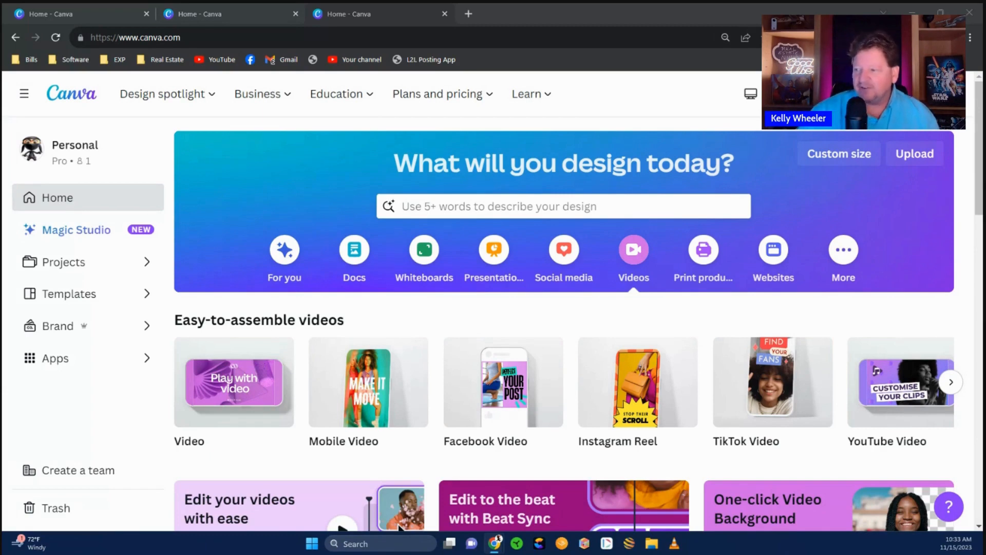
- Start a blank video, apply the Black and Blue Neon Gaming Channel Youtube Intro template, and preview it
left_click(237, 459)
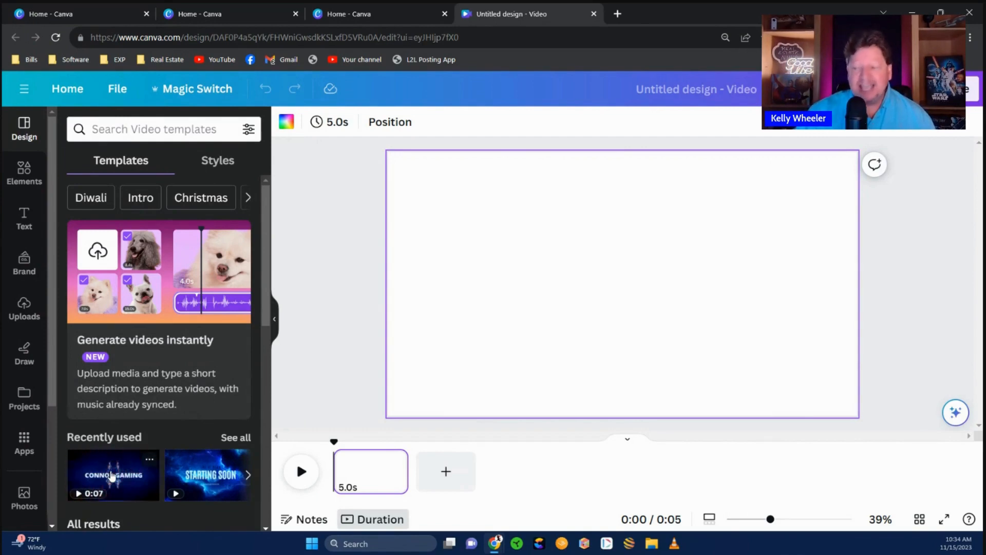
left_click(112, 477)
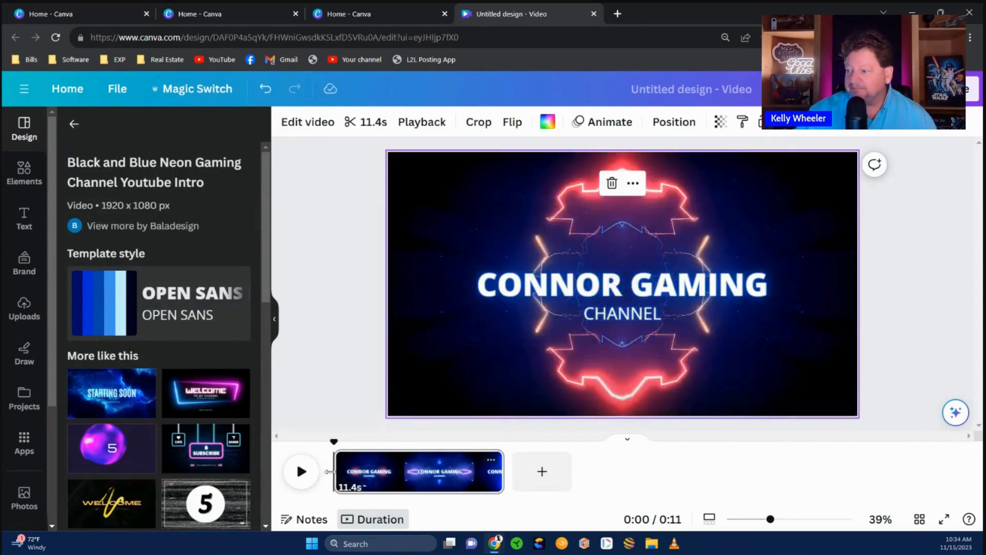
left_click(300, 470)
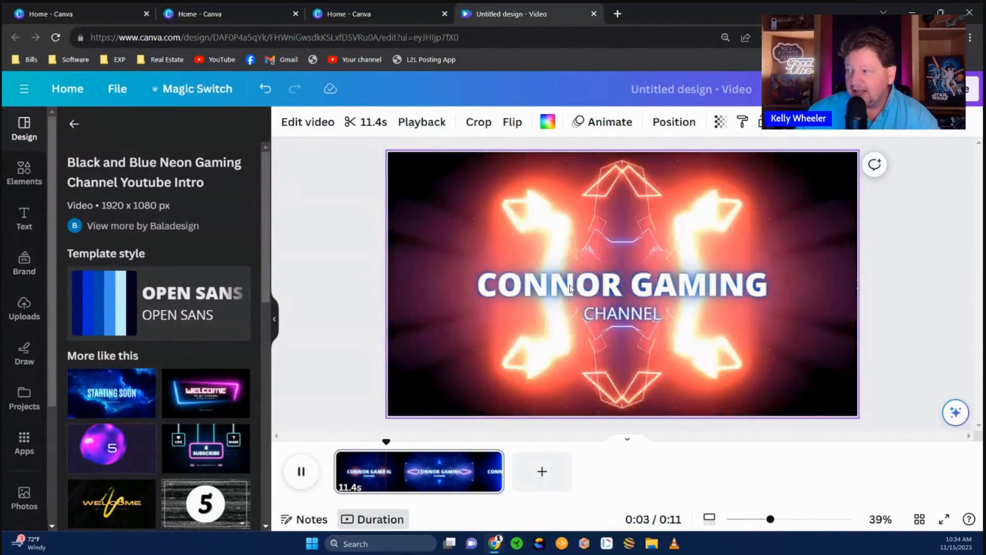
- Replace the intro's main title with the creator's name and colour it red
double_click(569, 291)
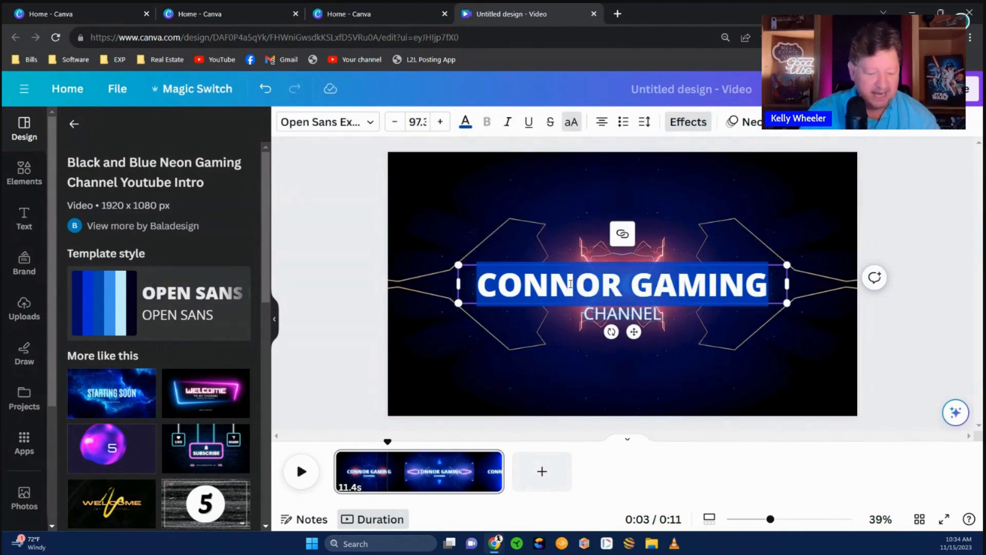
type("KELLY")
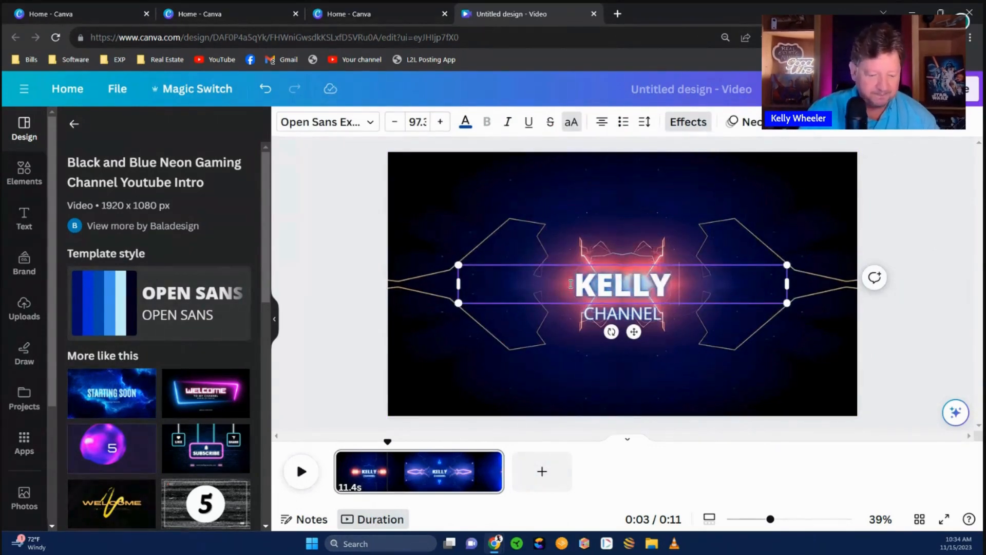
type(" WHEELER")
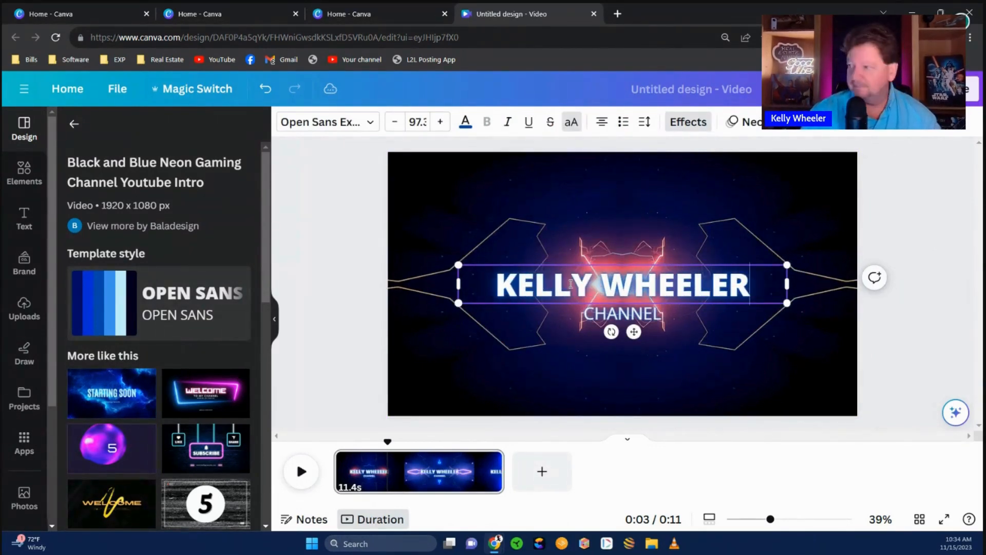
triple_click(623, 279)
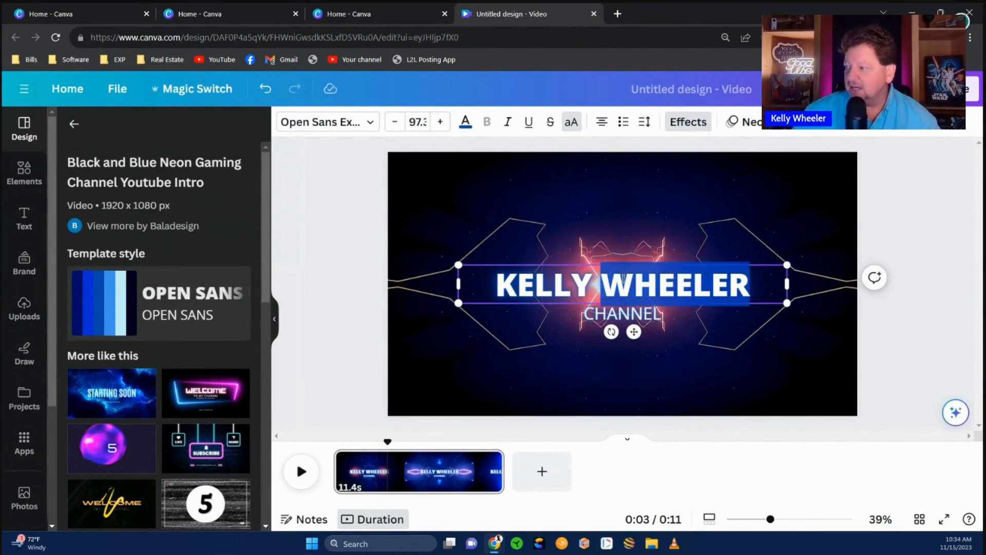
left_click(467, 125)
left_click(107, 305)
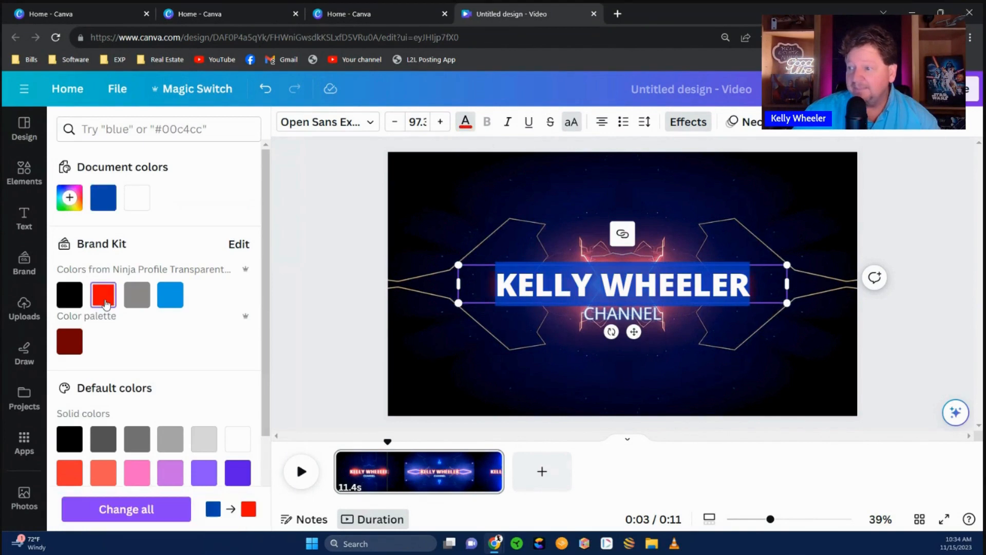
- Give the title an Outline effect with thickness 99
left_click(683, 122)
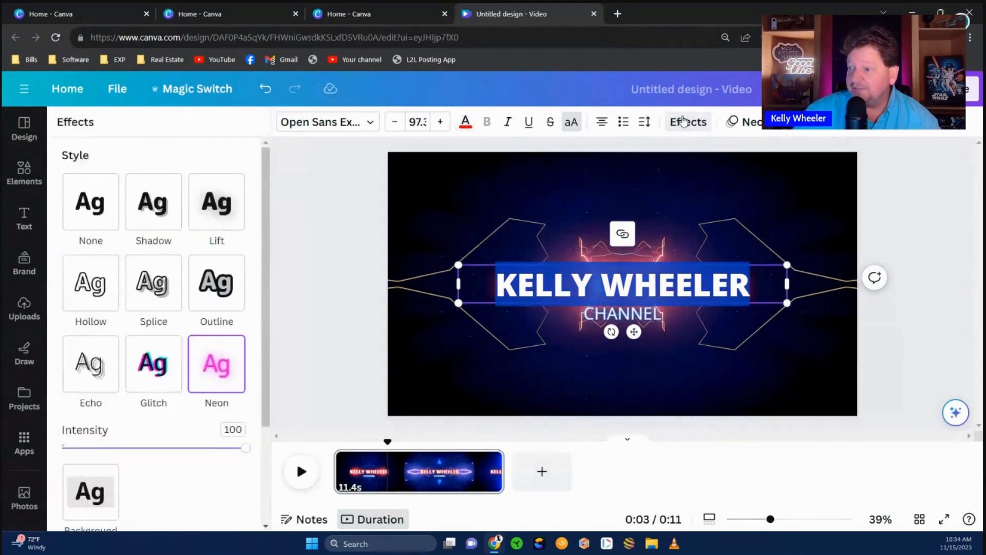
left_click(216, 297)
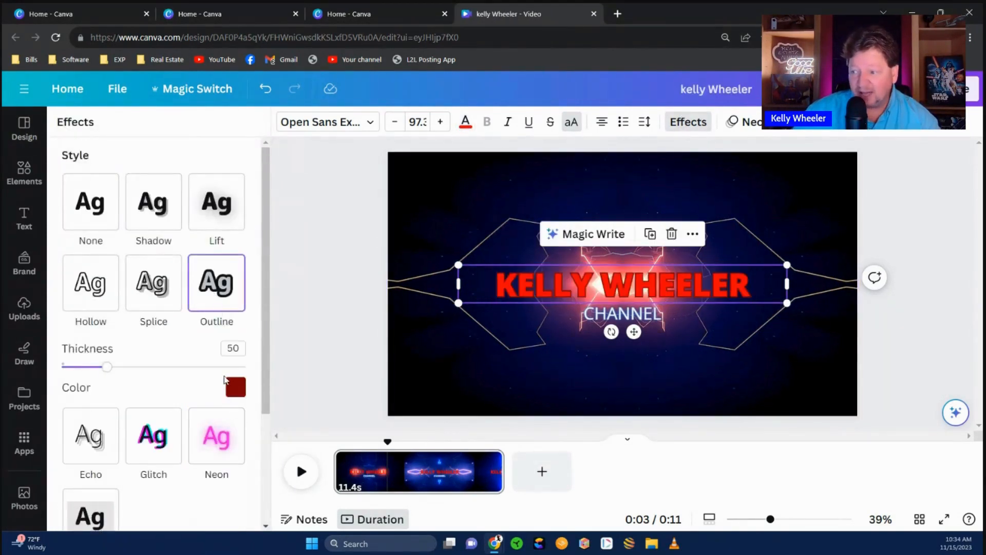
left_click(235, 387)
left_click(112, 375)
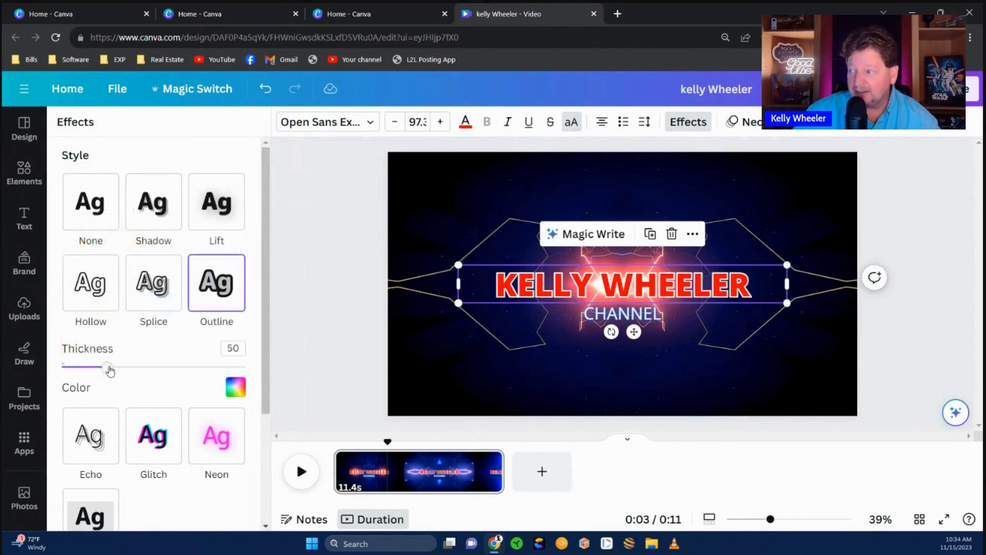
left_click_drag(108, 366, 153, 367)
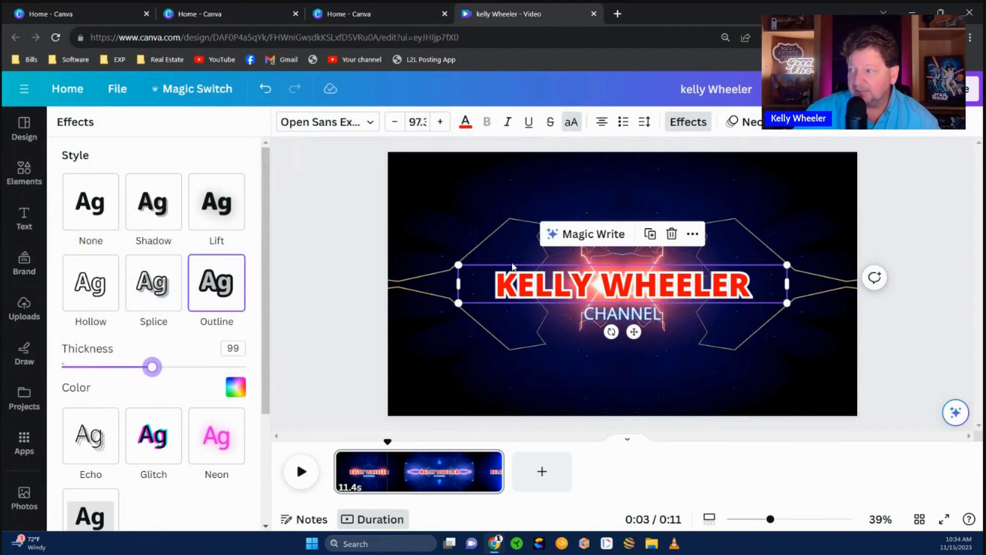
- Change the CHANNEL subtitle to 'FLORIDA LIFESTYLE' on one centred line, coloured purple
left_click(614, 315)
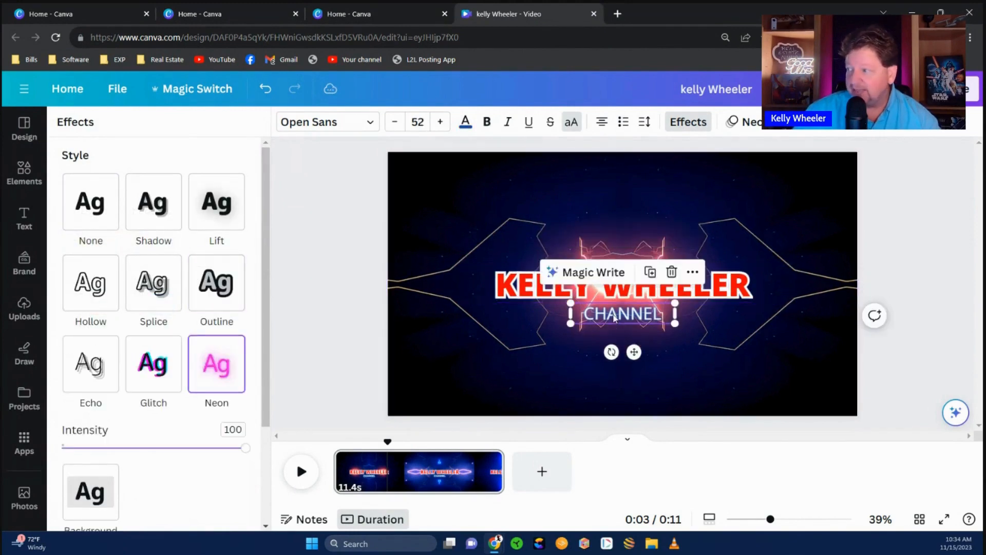
double_click(614, 314)
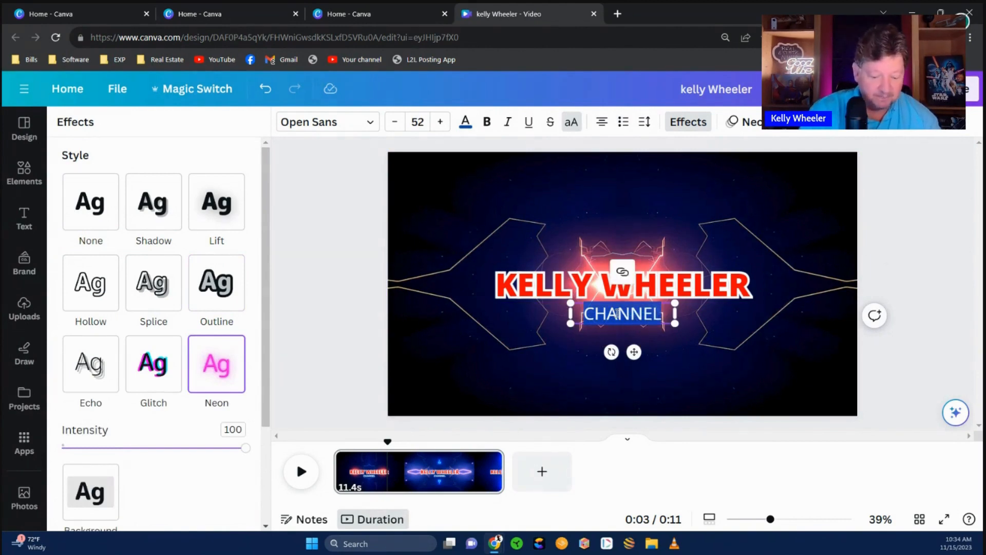
type("FLORI")
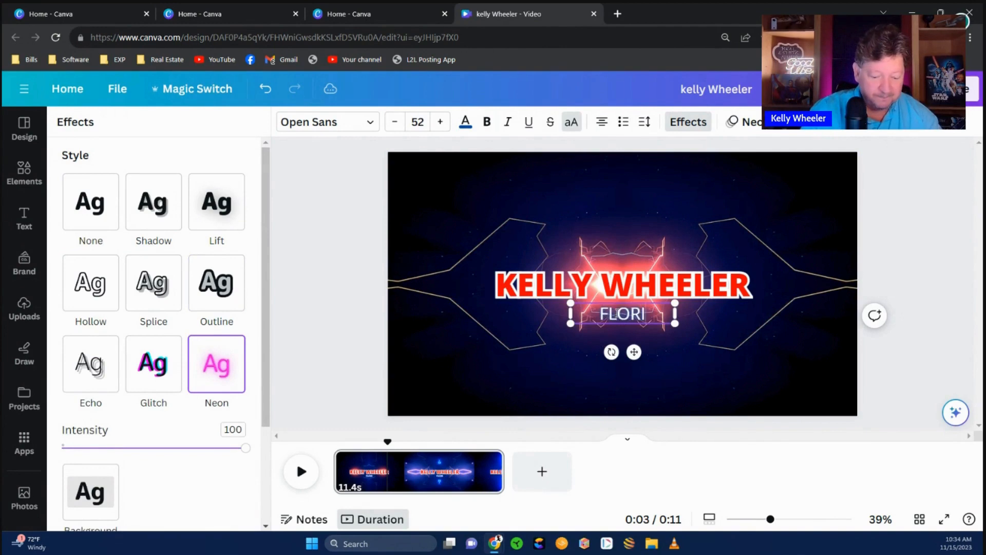
type("DA LI")
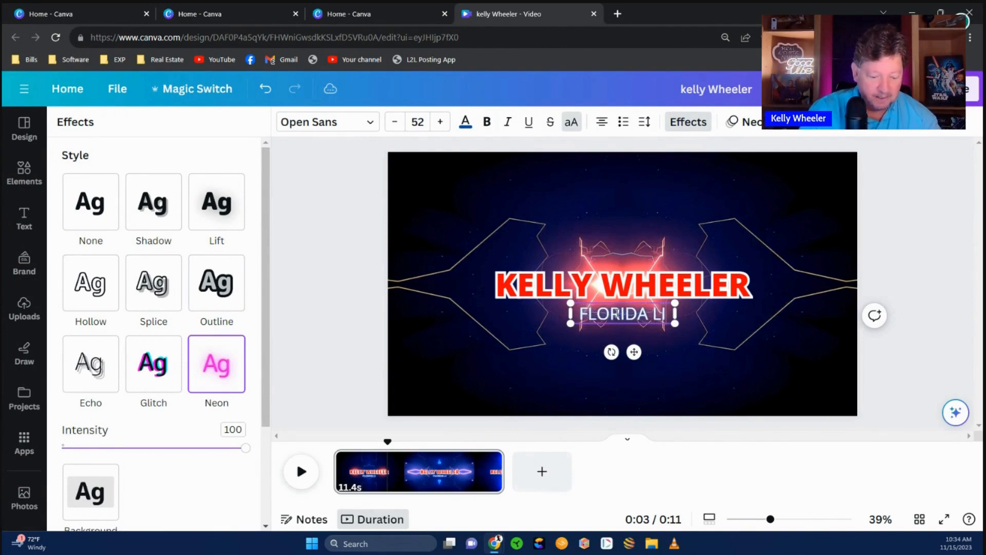
type("FESTYLE")
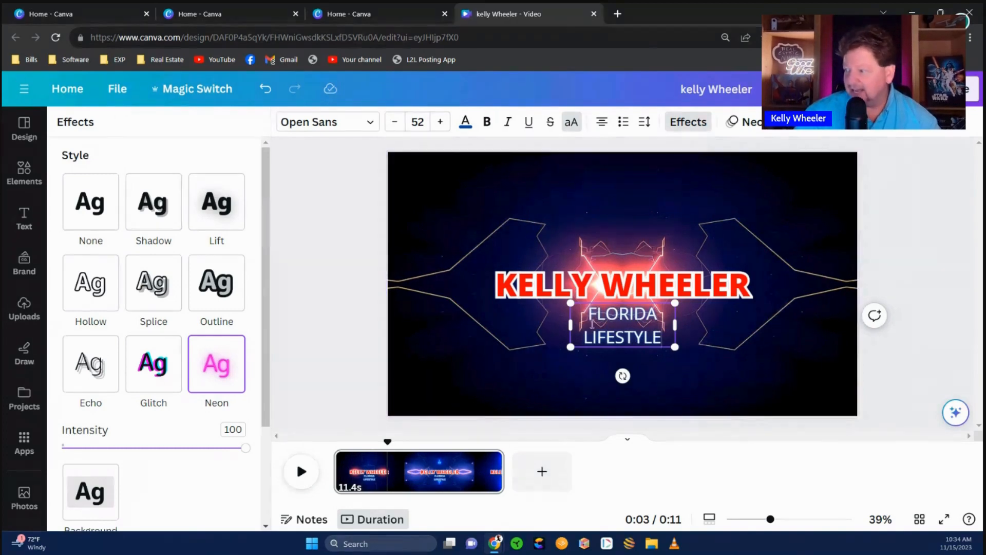
left_click_drag(570, 324, 497, 321)
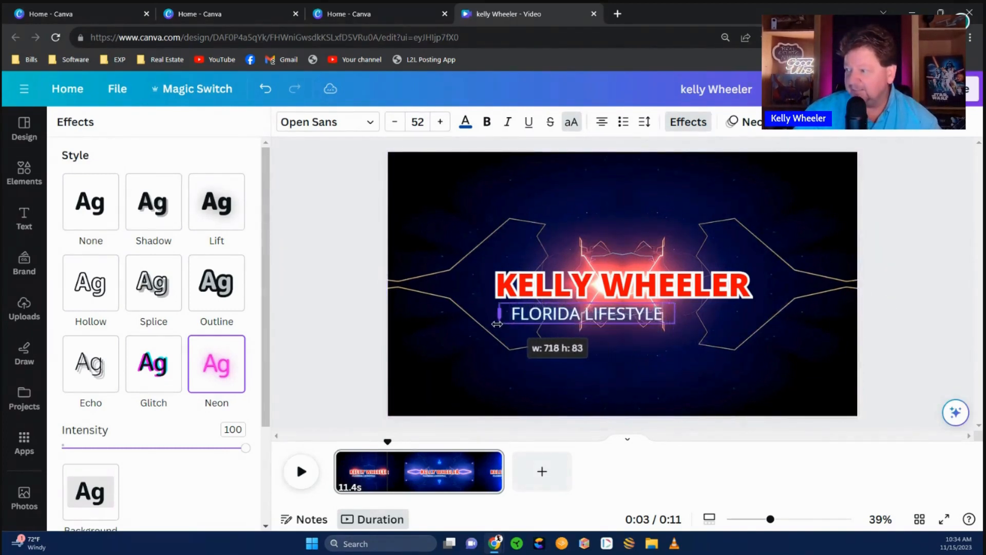
left_click_drag(596, 351, 629, 360)
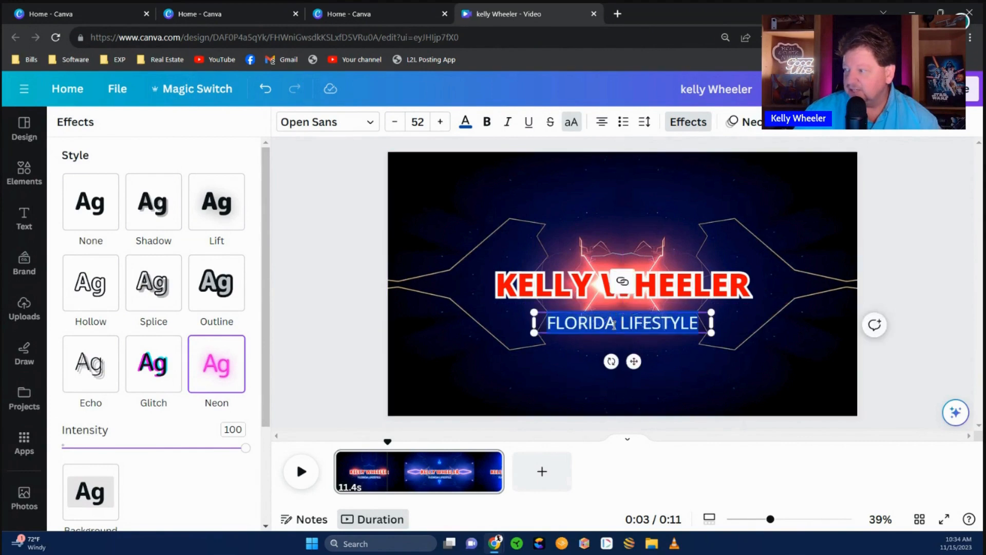
left_click(465, 122)
scroll(222, 457, "down", 3)
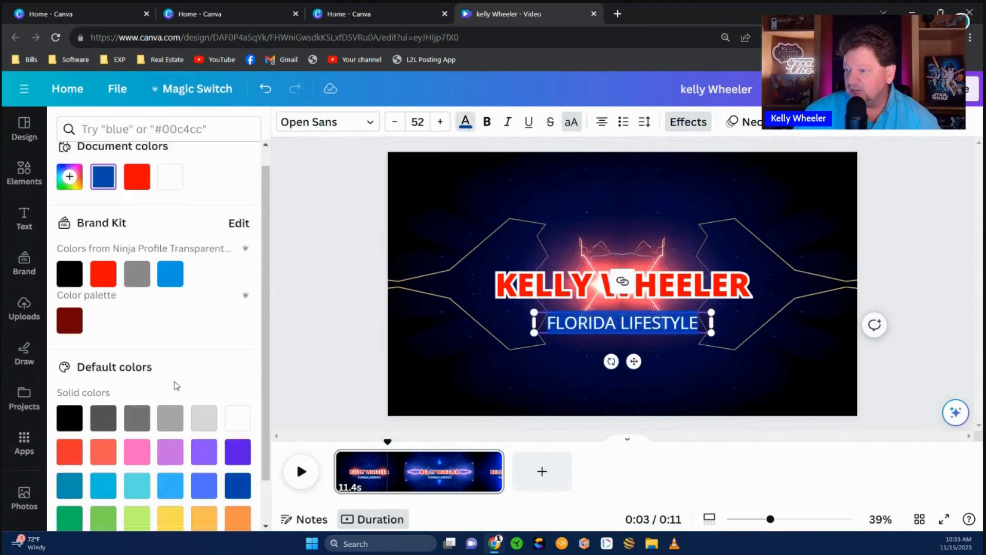
left_click(237, 401)
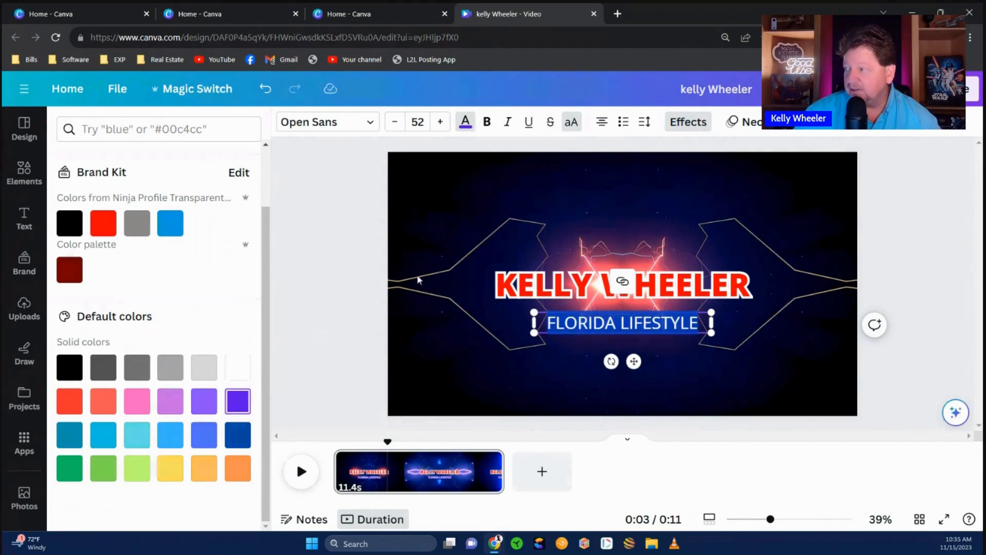
- Give the subtitle a white Outline effect at thickness 115
left_click(684, 125)
left_click(216, 282)
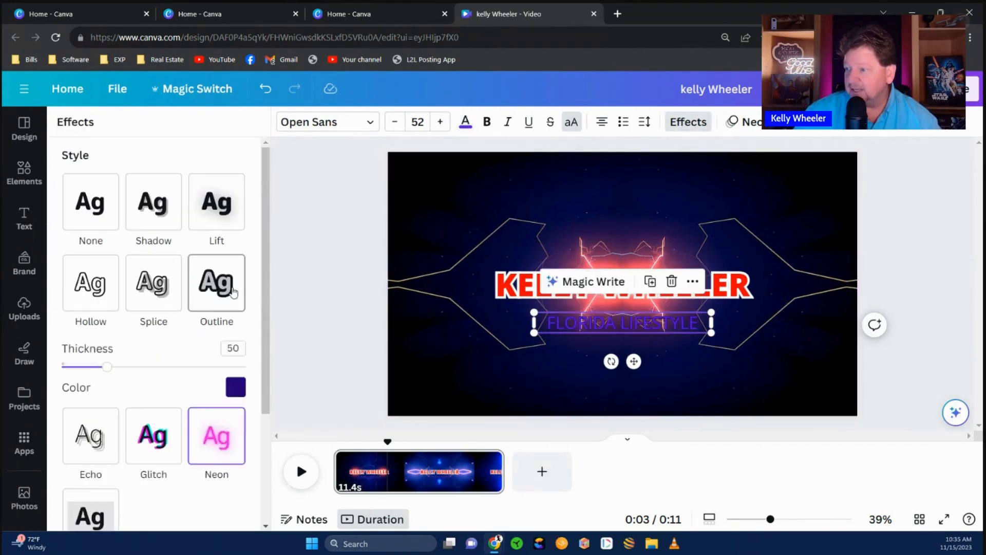
left_click(239, 392)
left_click(163, 240)
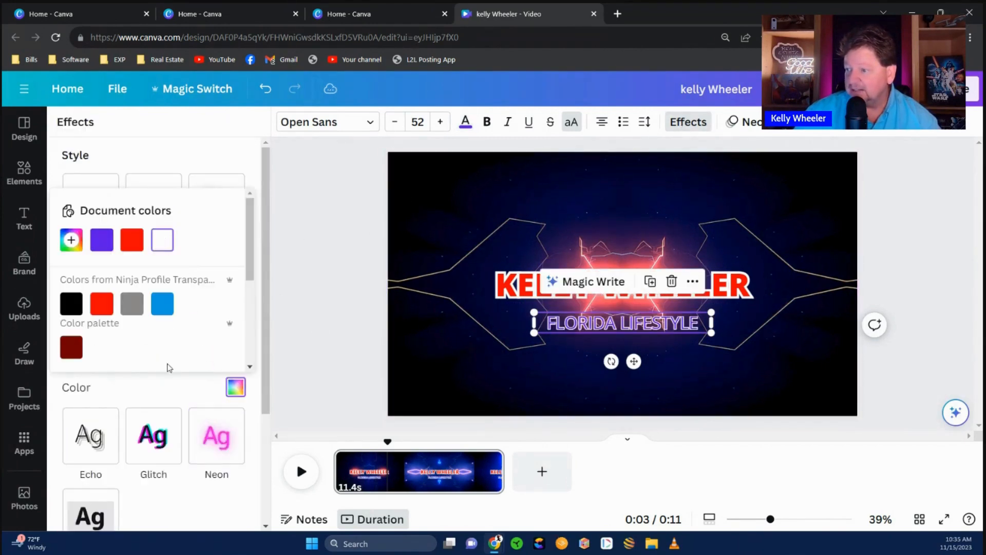
left_click(142, 382)
left_click_drag(107, 366, 167, 366)
left_click(315, 359)
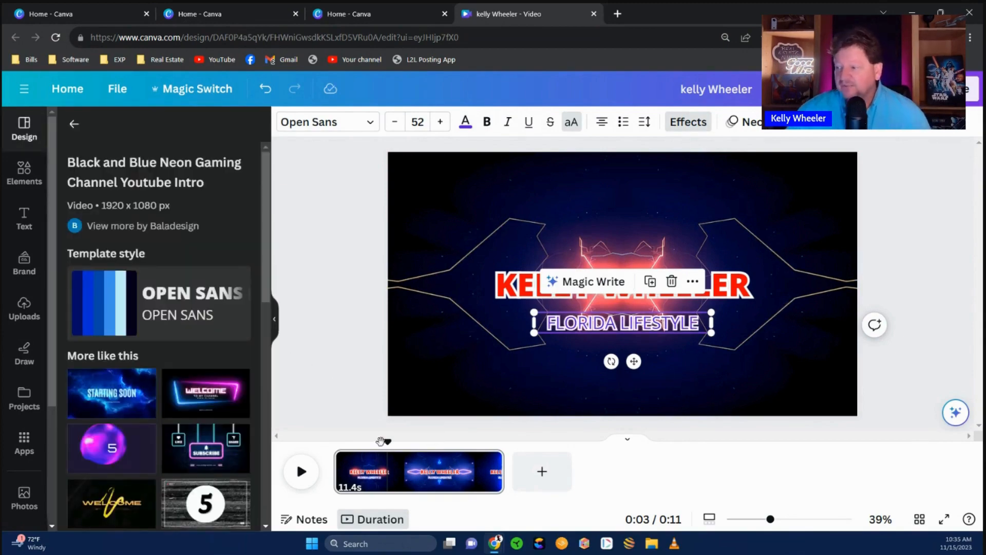
- Rewind and play the styled intro from the start, then browse the Uploads image library
left_click_drag(389, 443, 335, 441)
key("space")
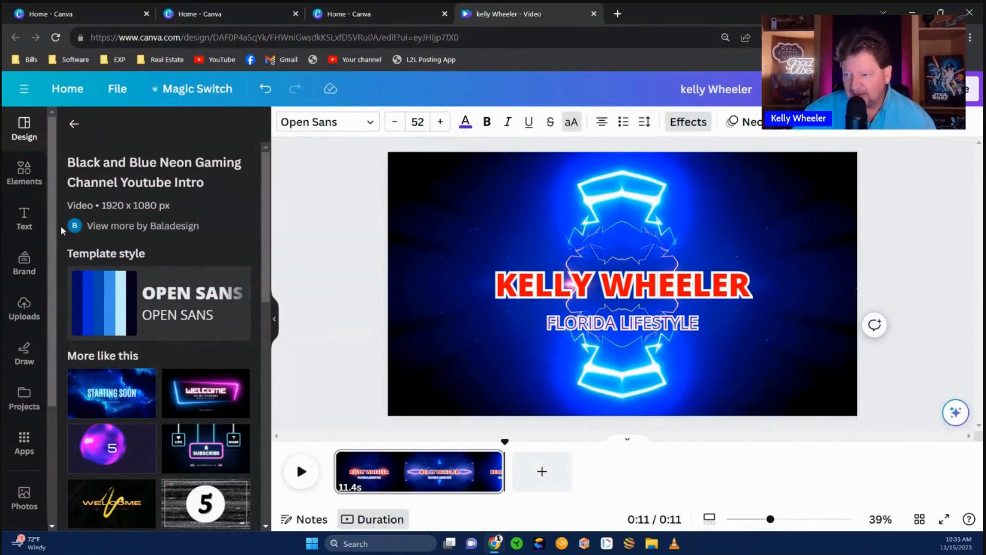
left_click(24, 307)
scroll(10, 385, "down", 3)
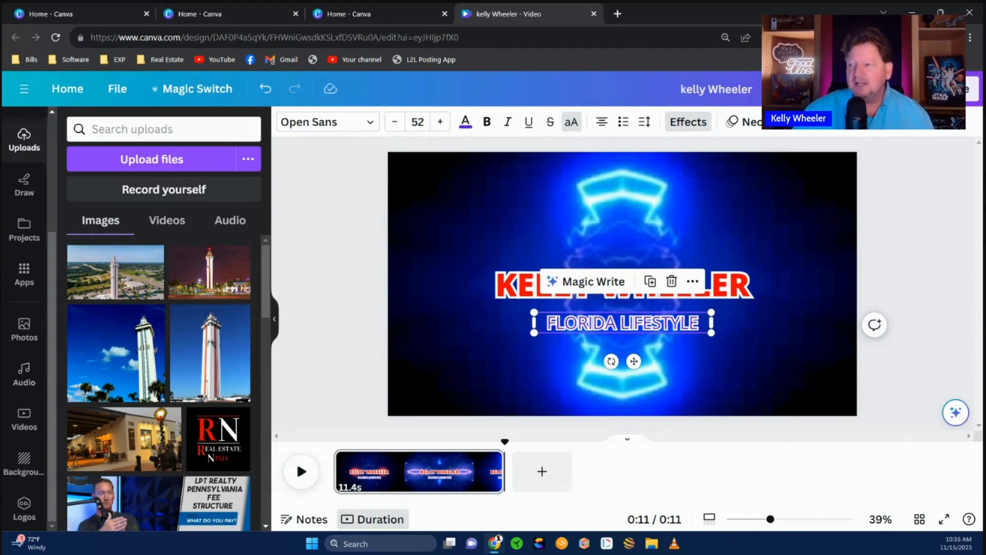
- Deselect the subtitle and bring up Windows File Explorer at its Home view
left_click(340, 295)
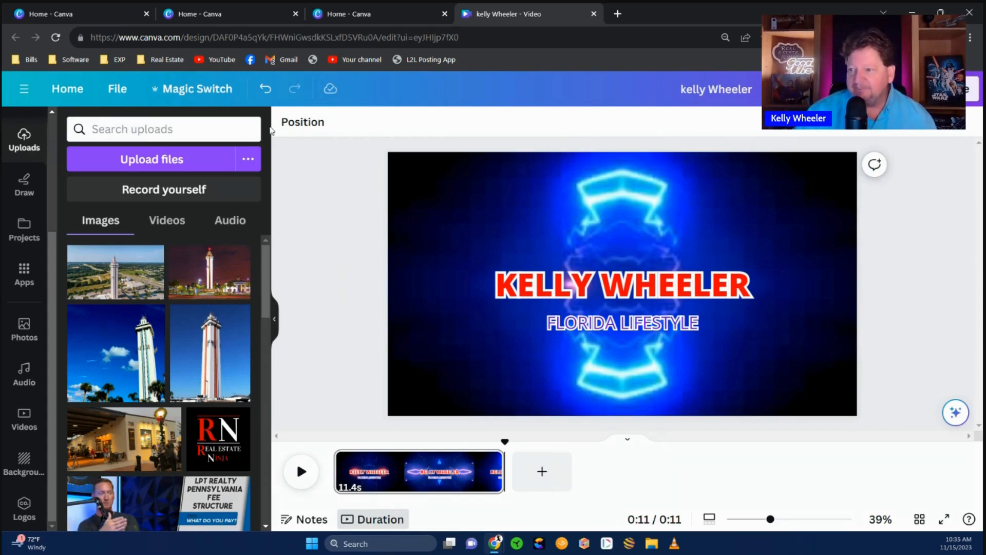
scroll(26, 280, "up", 3)
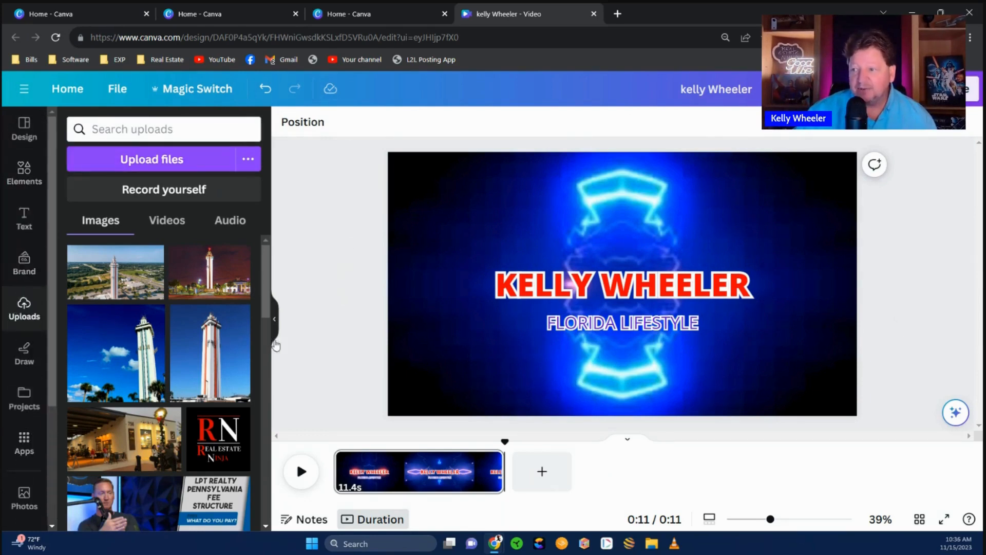
left_click(651, 544)
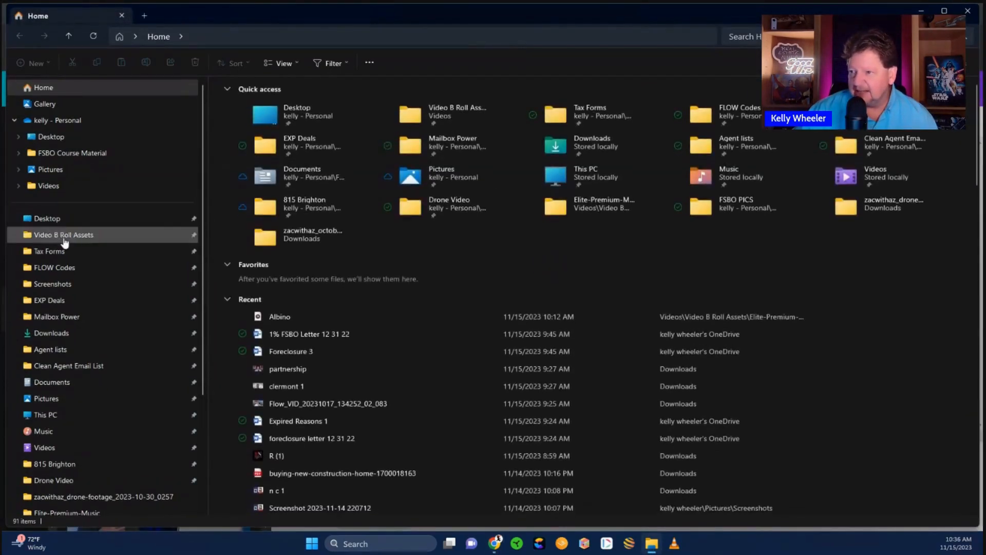
- Preview the Albino track in Video B Roll Assets > Elite-Premium-Music, then close Explorer
left_click(62, 236)
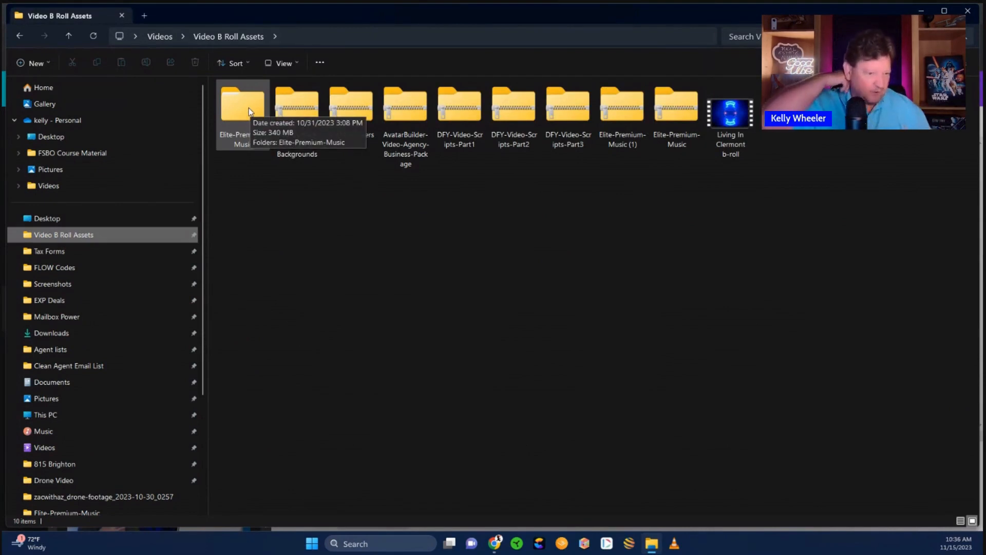
left_click(244, 106)
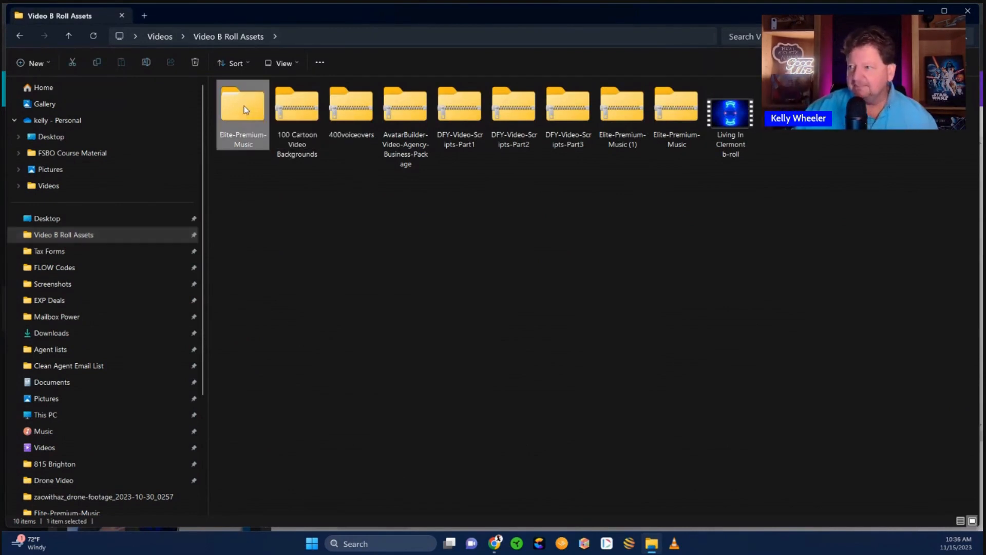
double_click(242, 122)
double_click(243, 116)
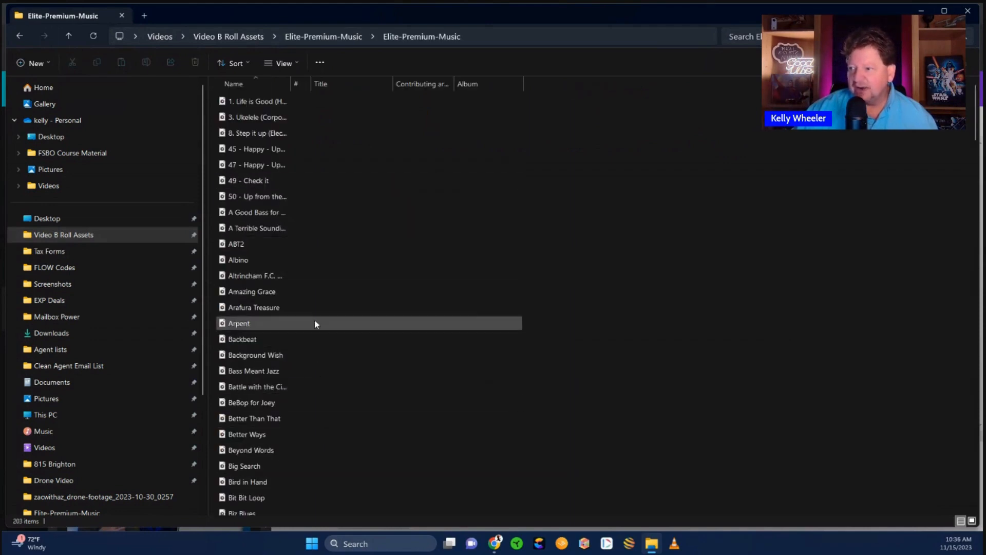
double_click(241, 260)
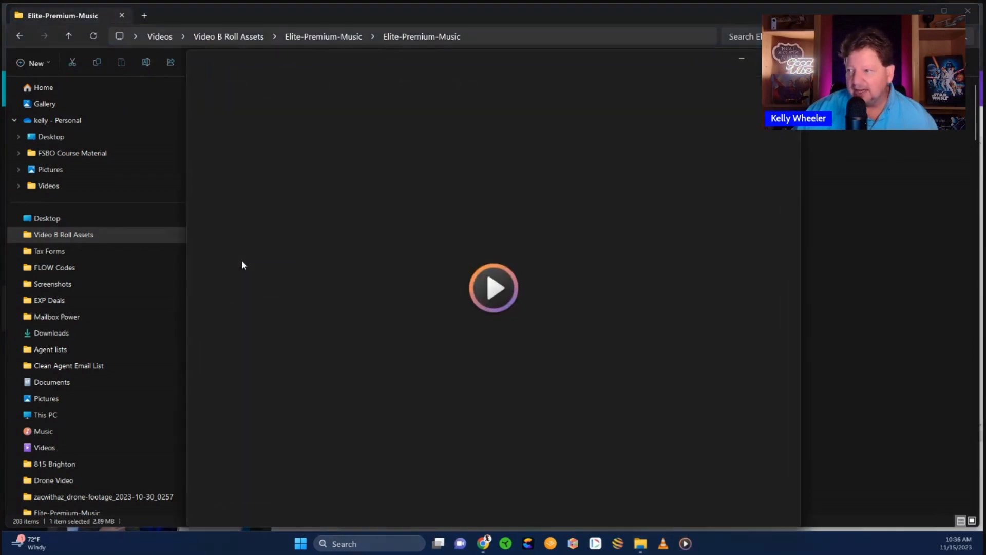
left_click(788, 58)
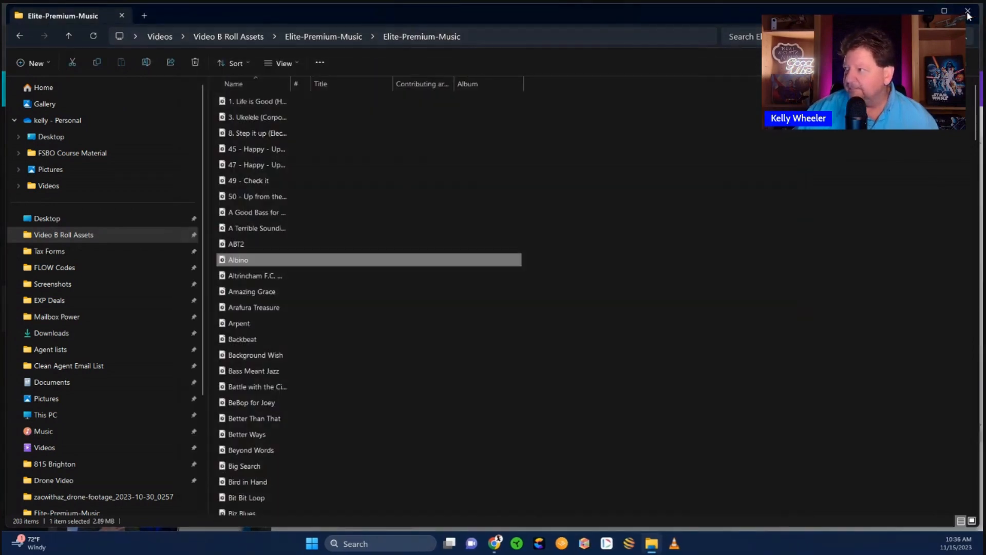
left_click(967, 11)
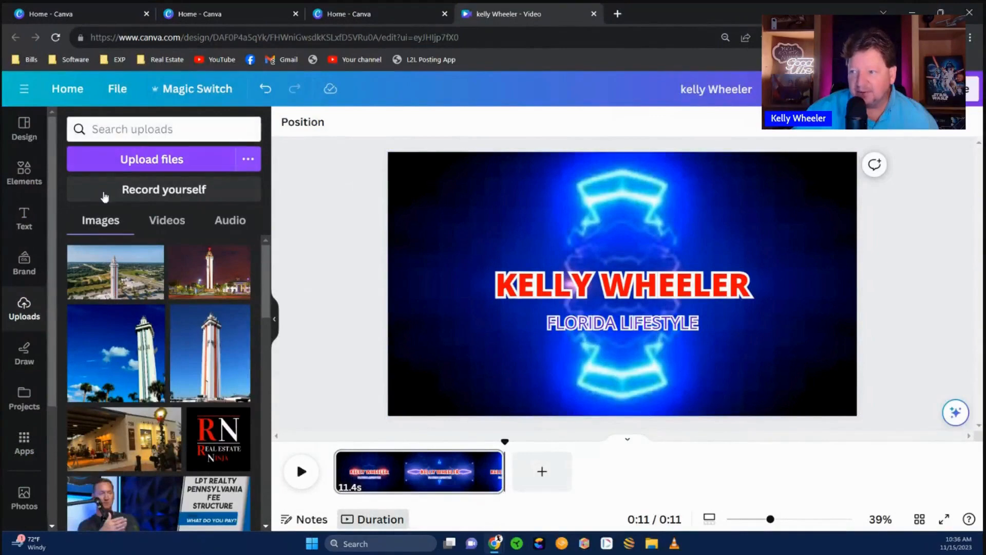
- Upload Albino.mp3 from the Elite-Premium-Music folder into Canva
left_click(137, 158)
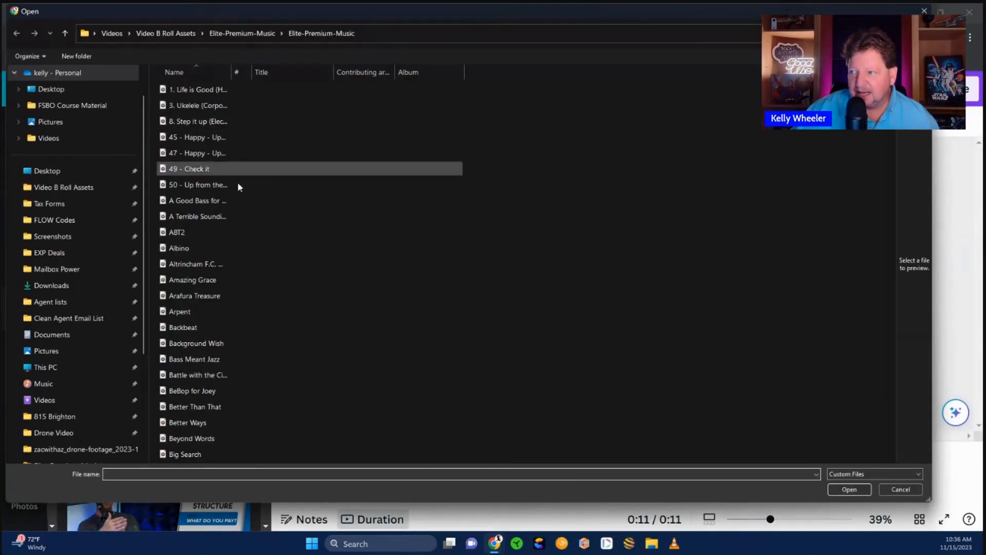
double_click(184, 250)
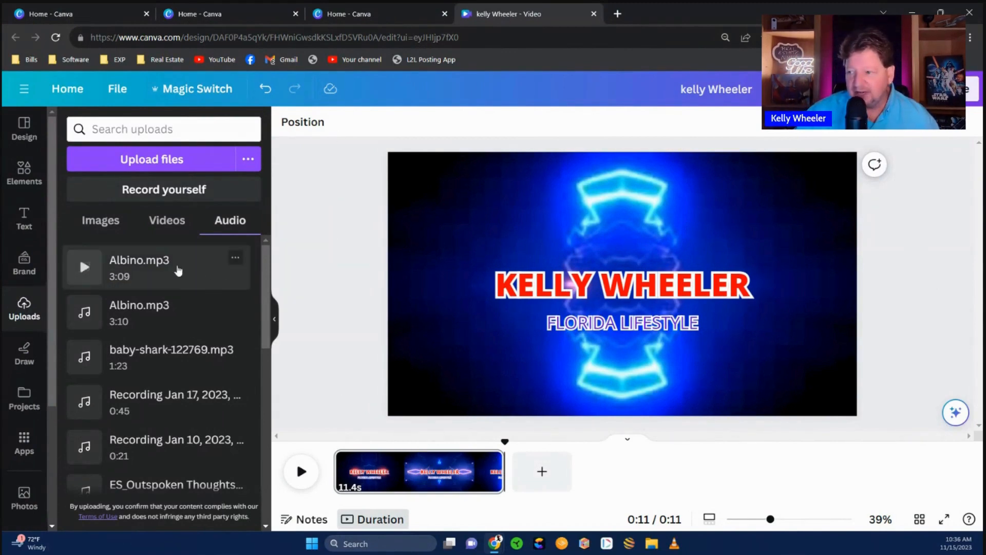
- Place Albino.mp3 under the intro, extend it to 11.4s, and play it back
left_click_drag(125, 260, 393, 483)
left_click_drag(384, 482, 336, 482)
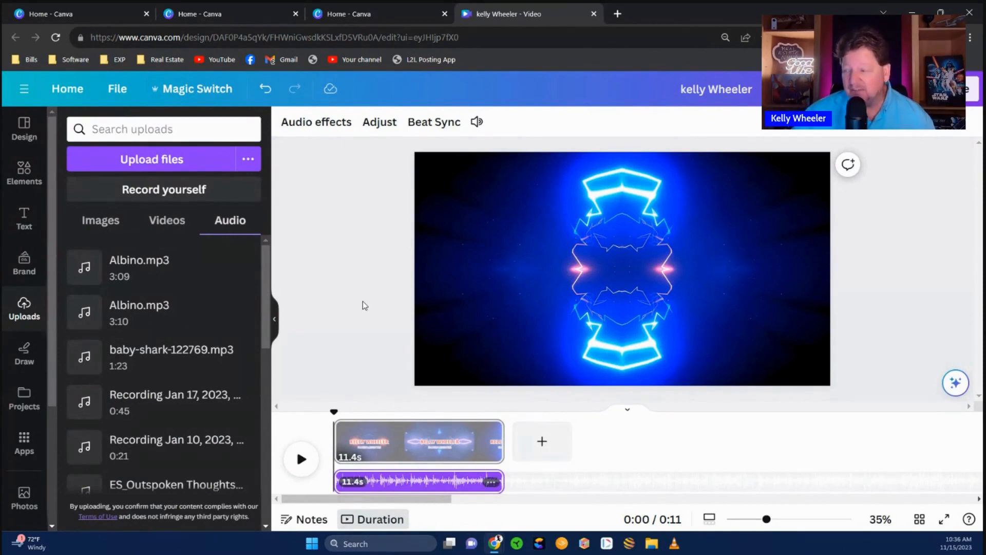
left_click(303, 461)
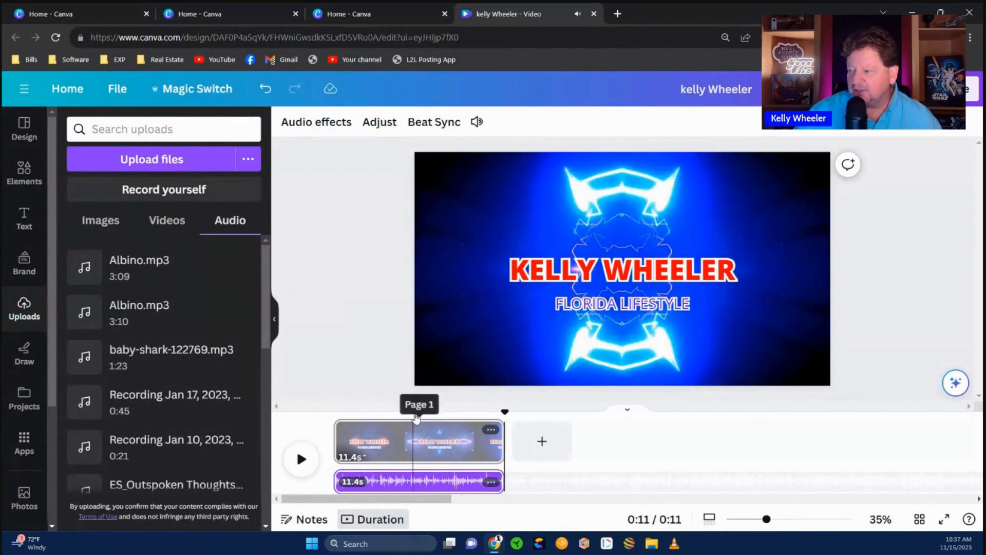
- Select the intro clip and switch the Uploads panel to the Videos tab
left_click(415, 439)
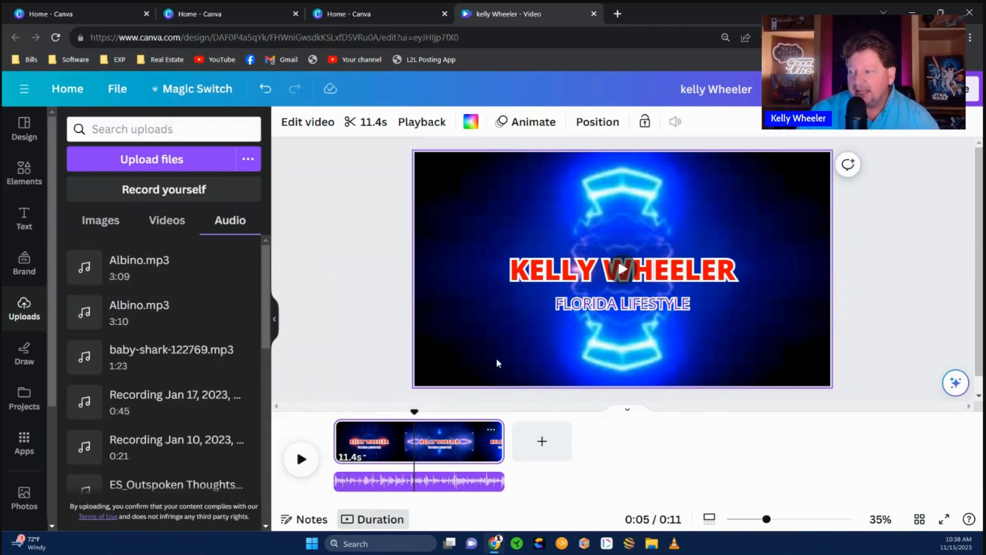
left_click(186, 220)
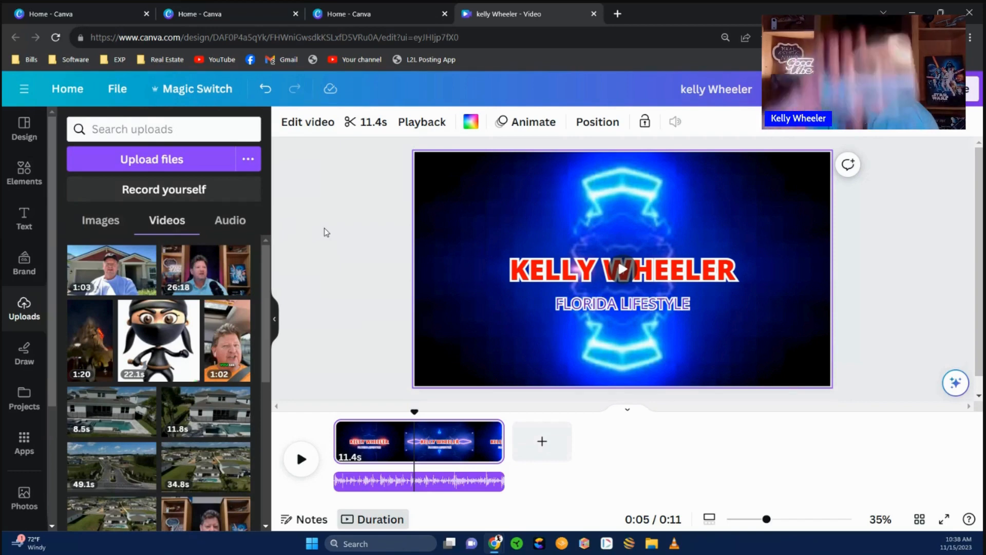
mouse_move(111, 279)
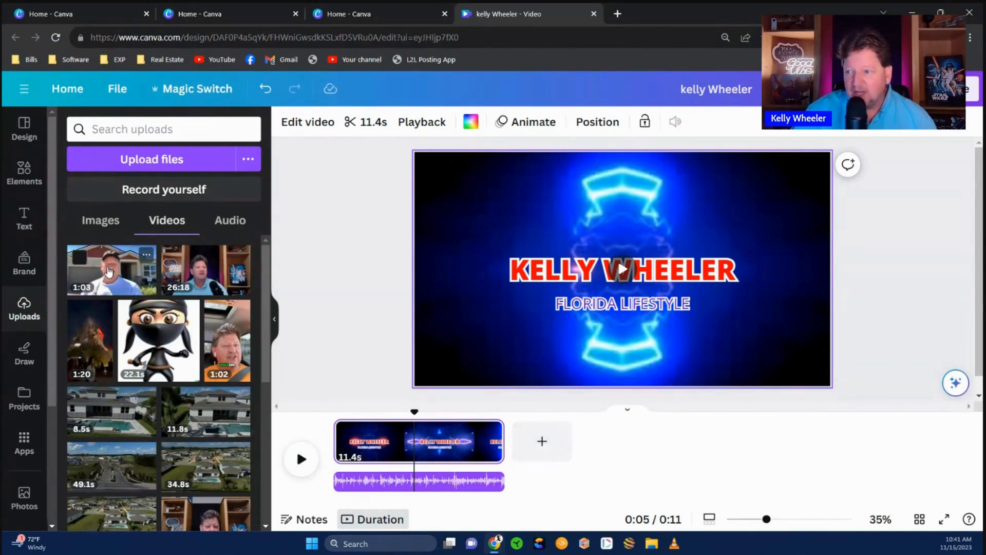
left_click_drag(109, 271, 591, 472)
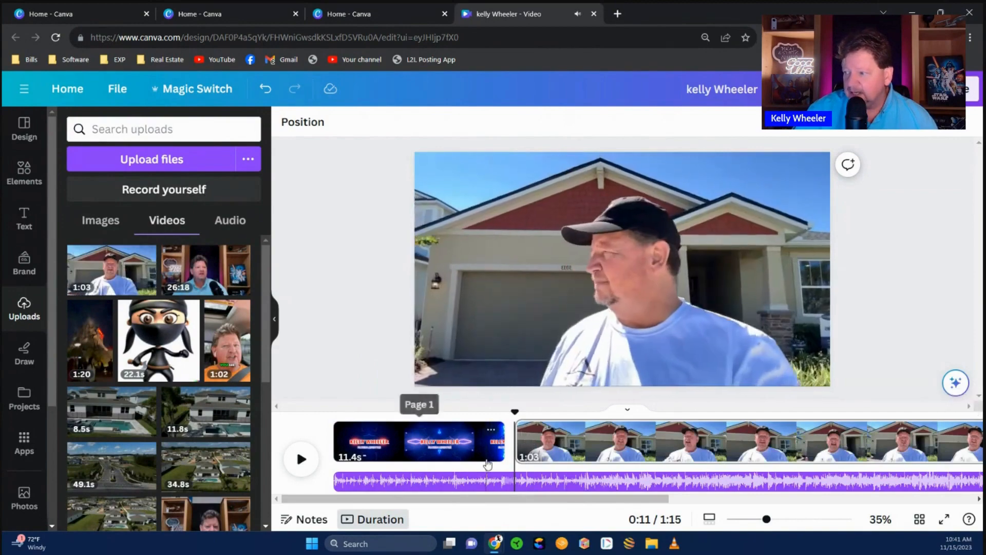
left_click(300, 459)
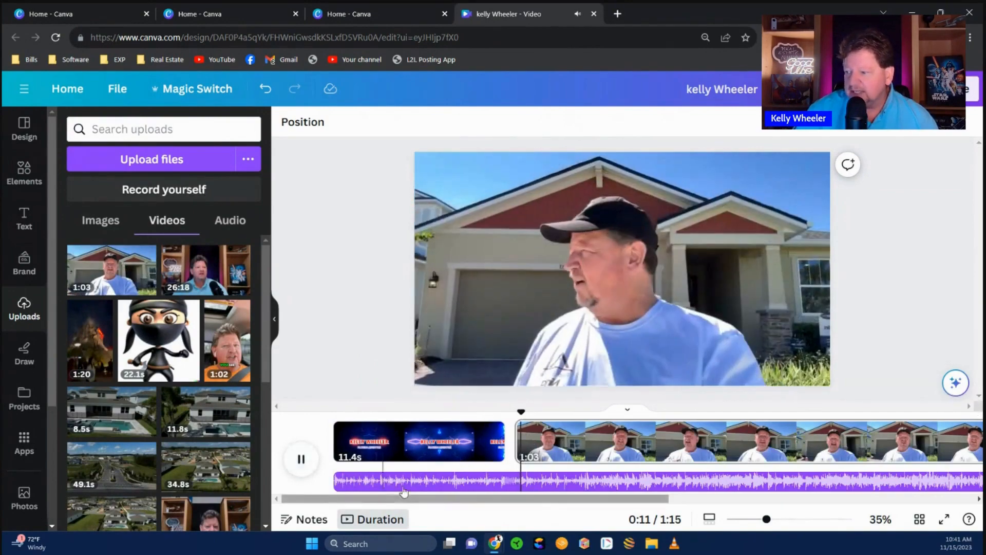
left_click(301, 458)
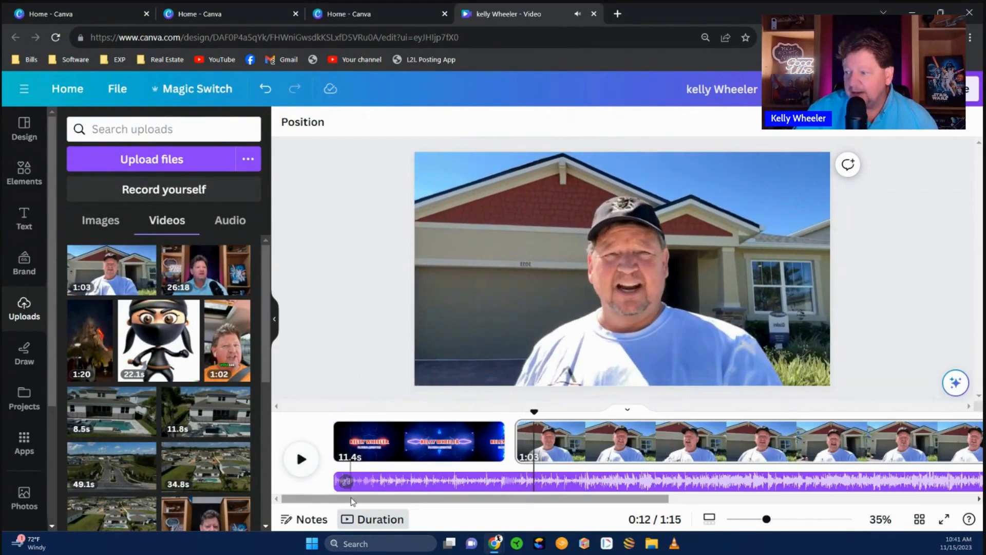
left_click_drag(350, 498, 762, 508)
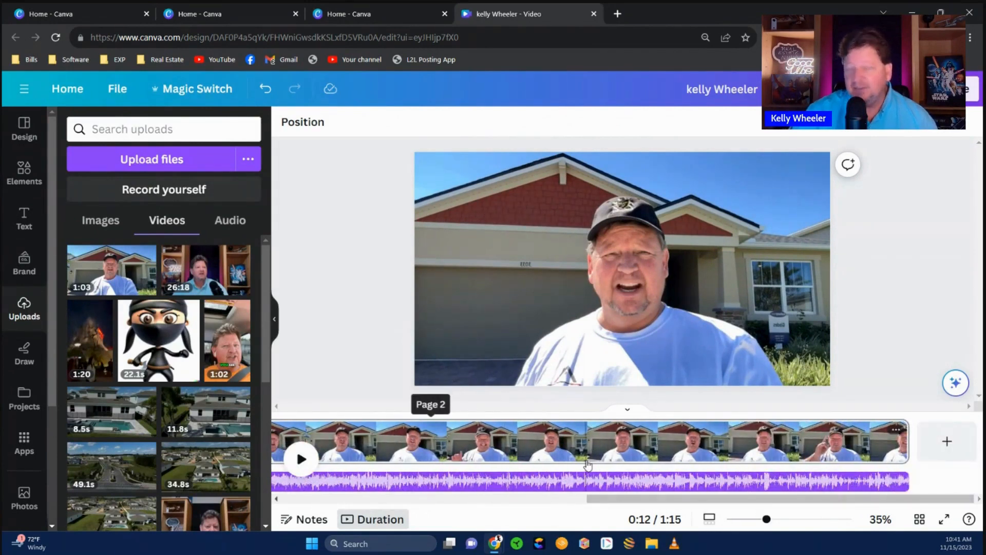
left_click(897, 481)
left_click_drag(897, 480, 389, 480)
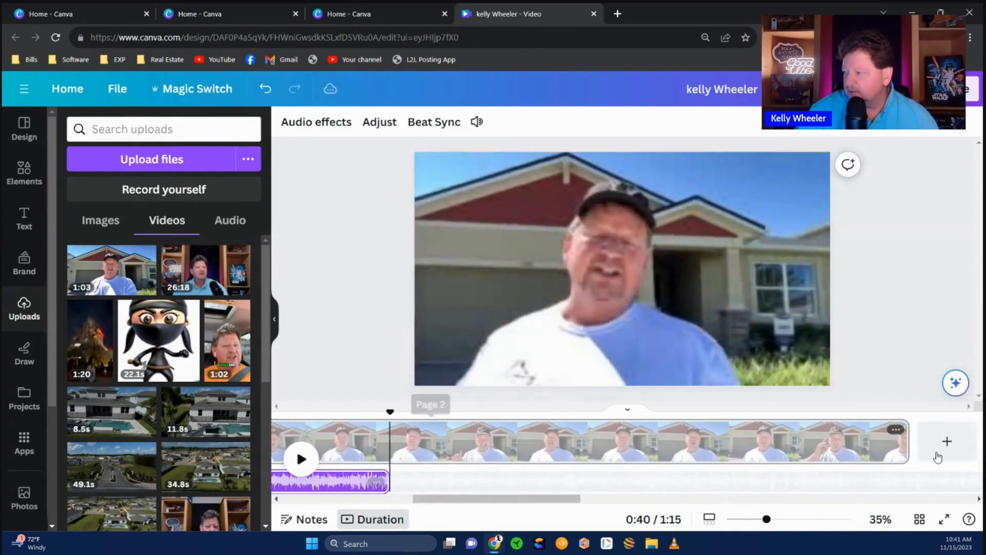
left_click(904, 443)
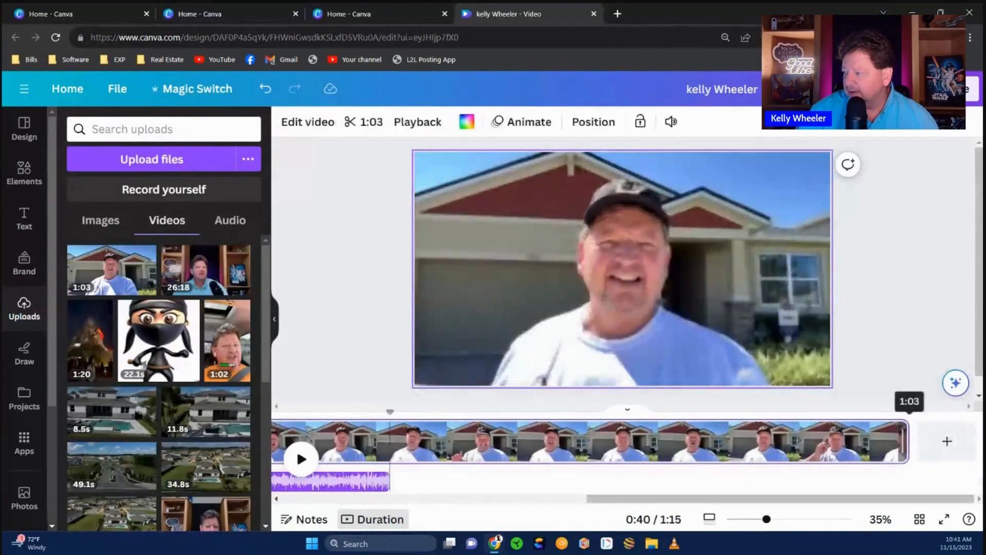
left_click_drag(388, 480, 510, 478)
left_click(388, 371)
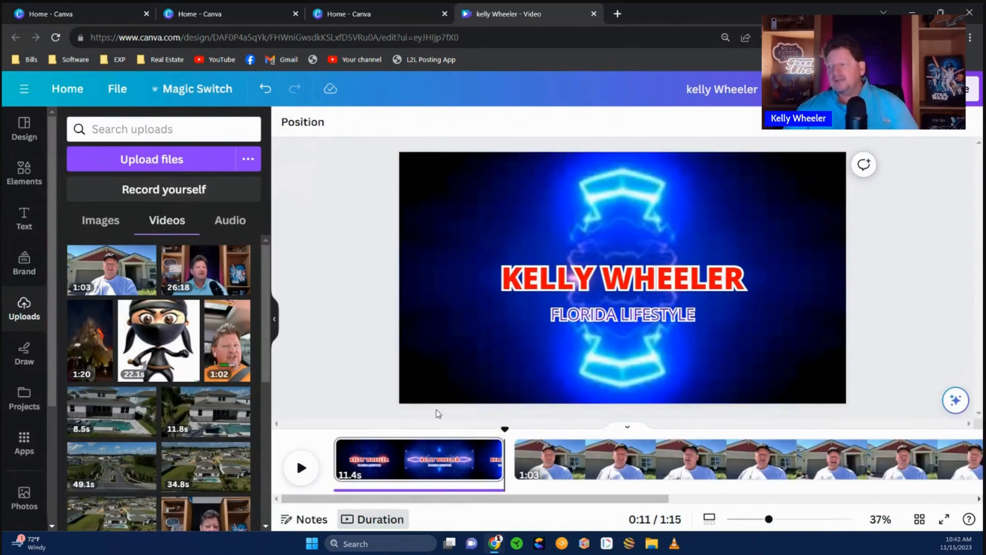
left_click_drag(505, 429, 431, 433)
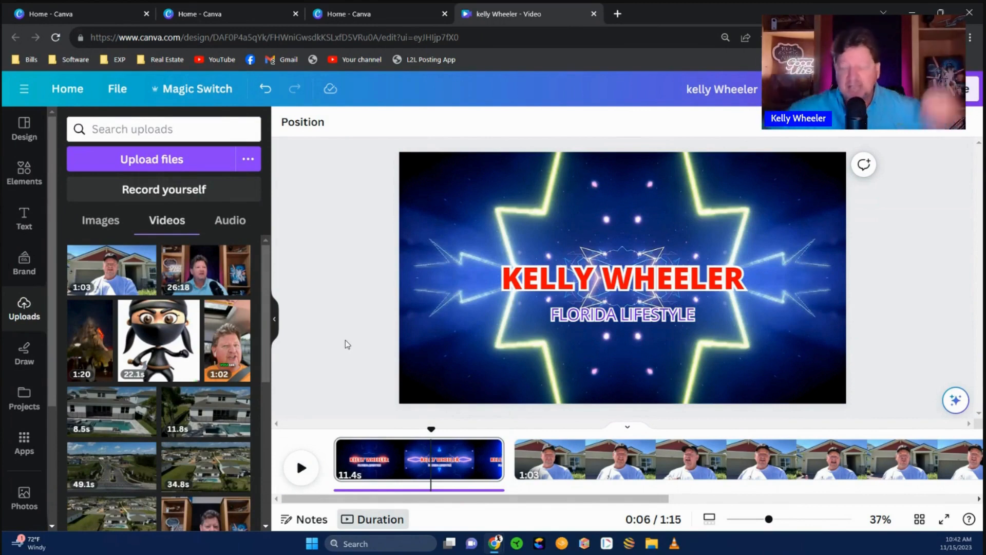
- Play from the intro into the talking-head clip, pause, and open the intro clip's context menu
left_click(302, 469)
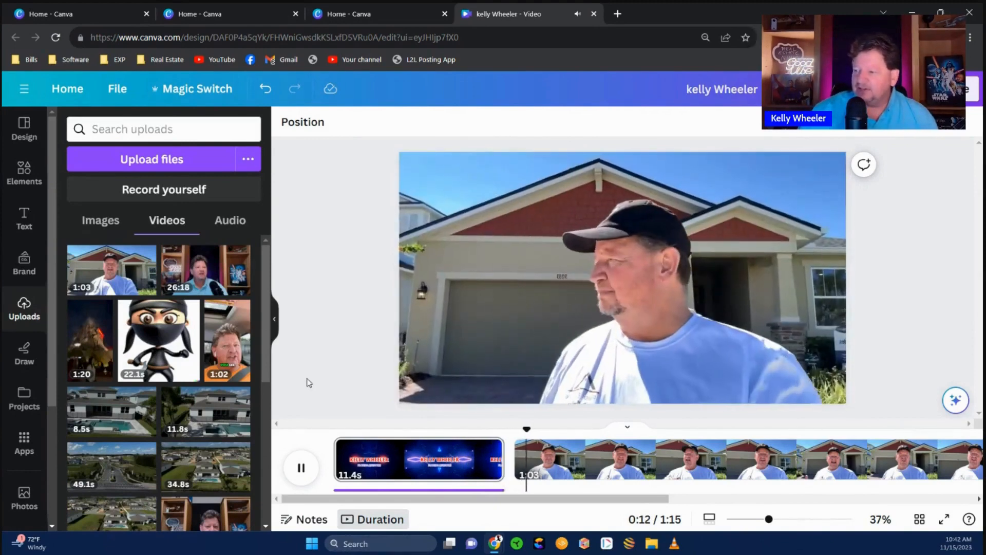
left_click(301, 468)
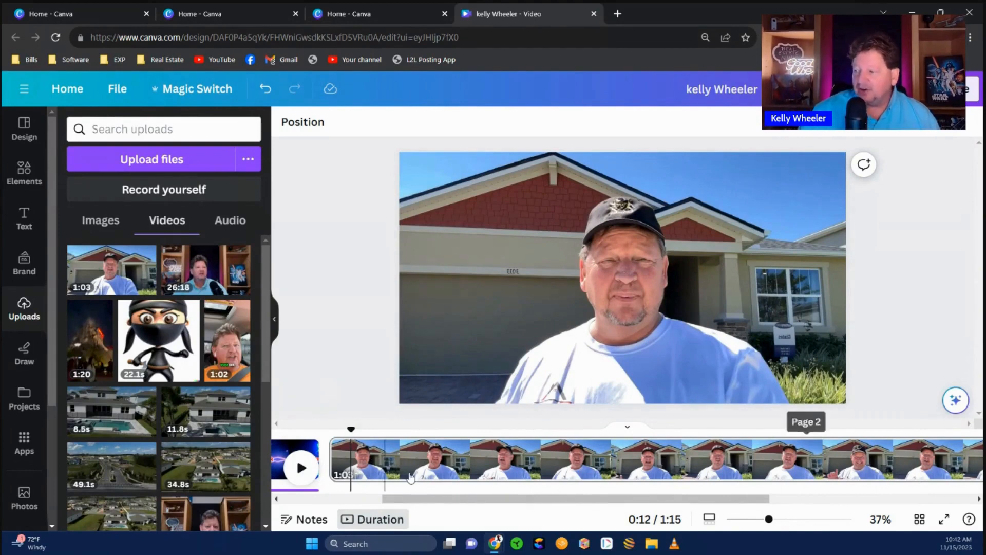
left_click_drag(435, 500, 329, 506)
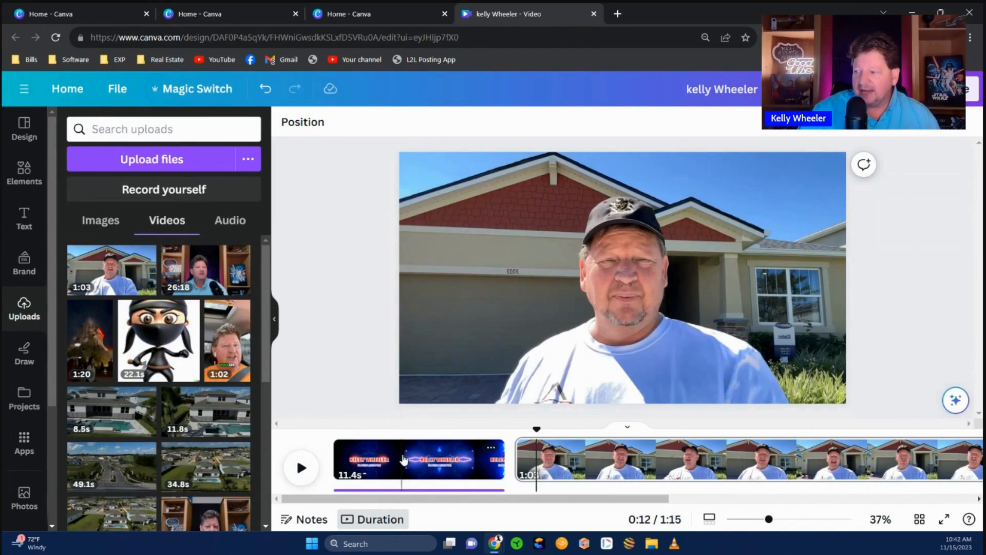
right_click(403, 459)
- Add a 0.6-second left-to-right Color Wipe transition after the neon intro and preview it
left_click(469, 399)
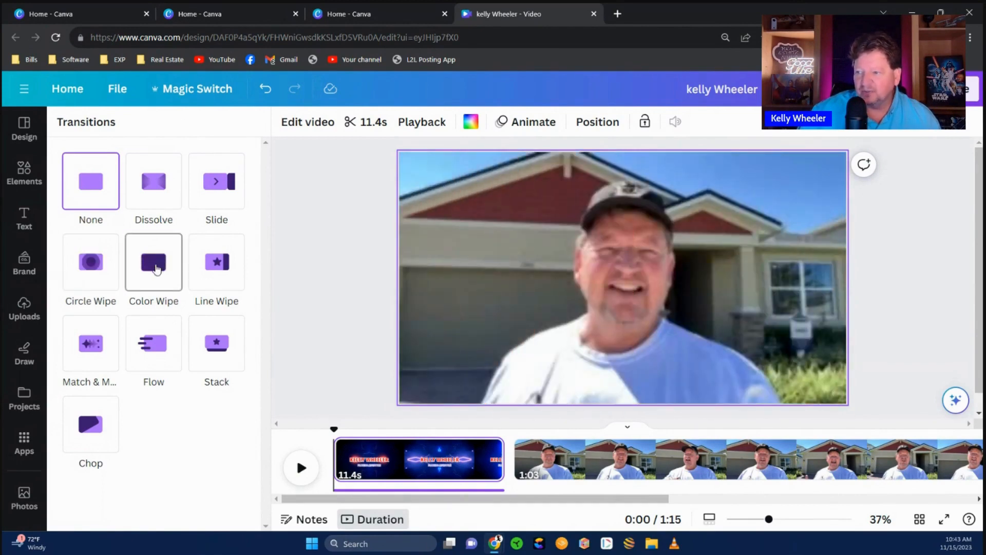
left_click(157, 269)
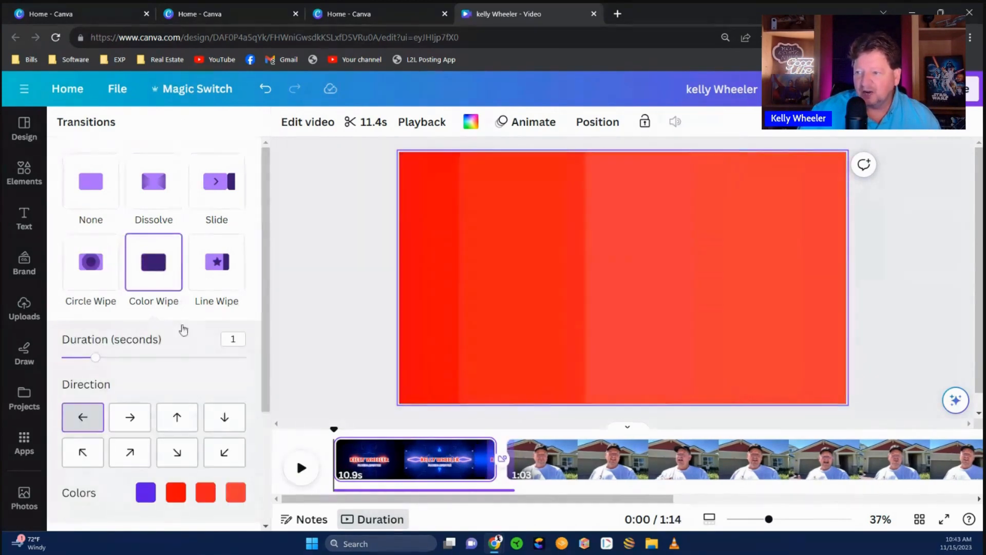
left_click_drag(93, 360, 81, 360)
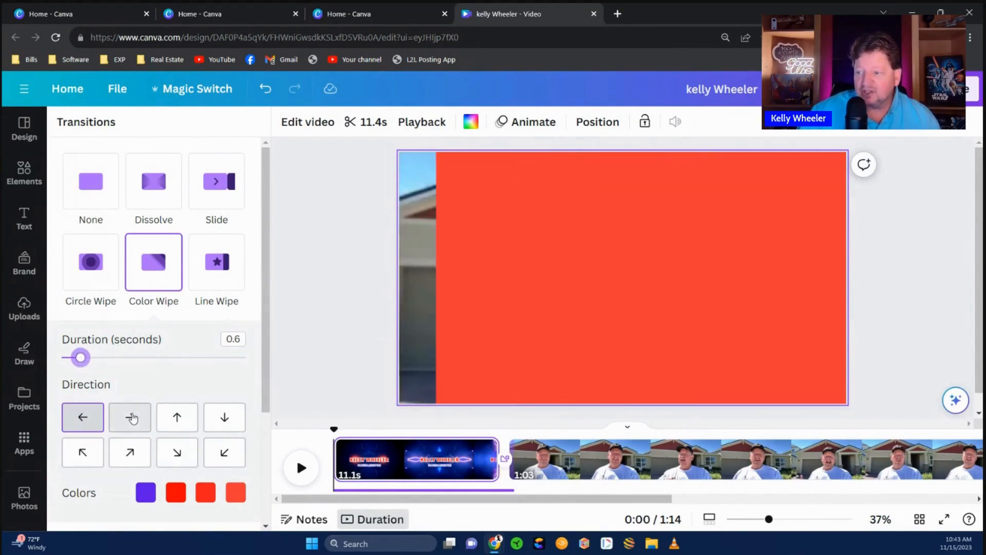
left_click(132, 418)
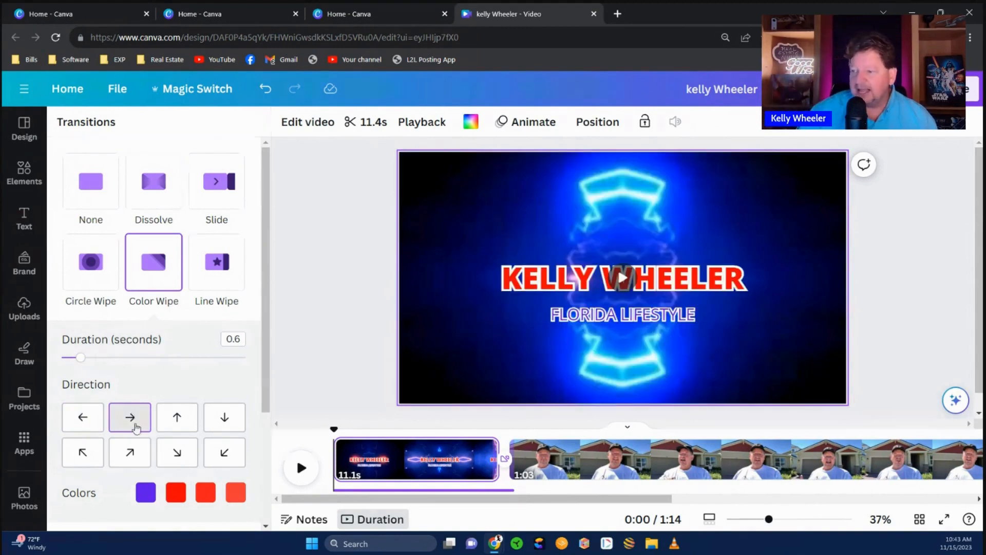
scroll(136, 419, "down", 3)
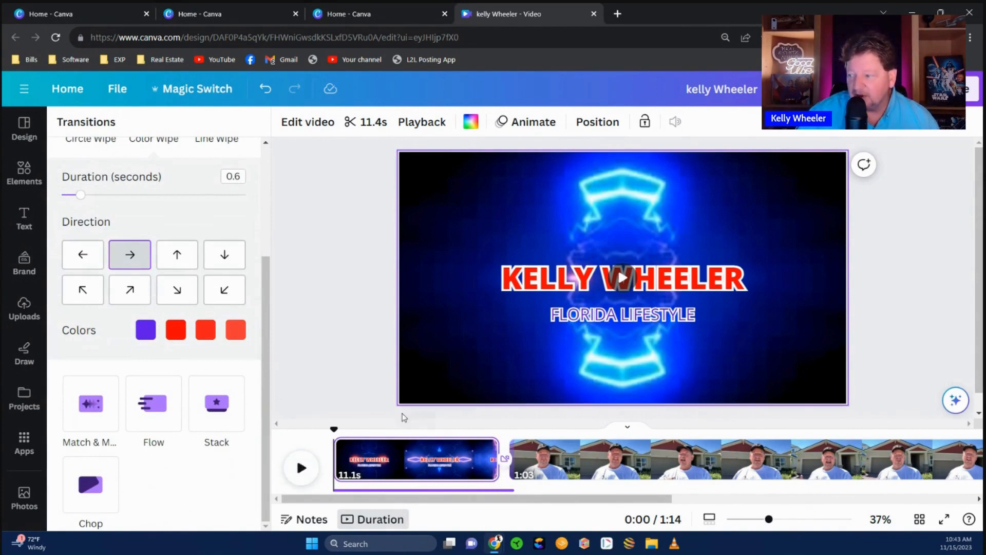
left_click(301, 468)
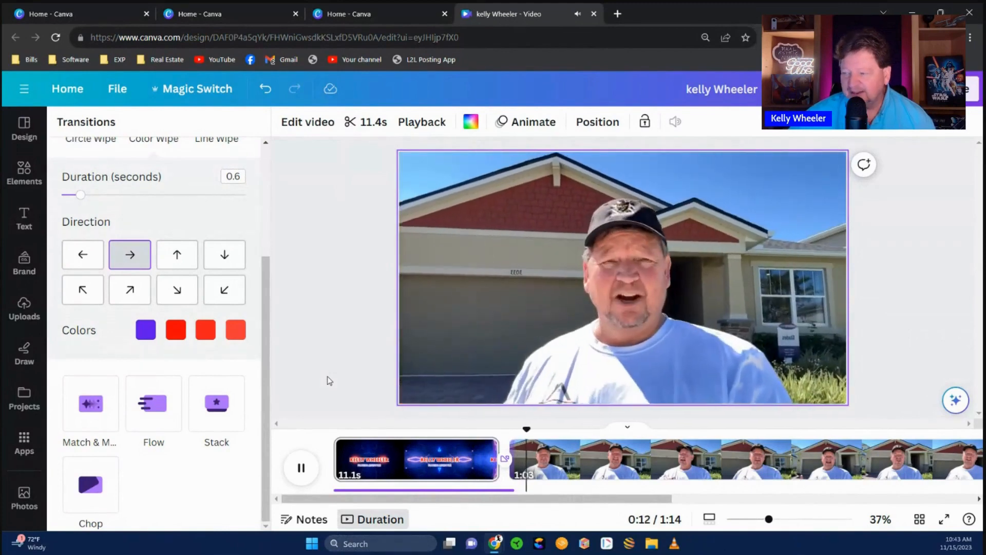
- Swap the intro's Color Wipe for a 0.8-second Match & Move transition and play it back
left_click(307, 471)
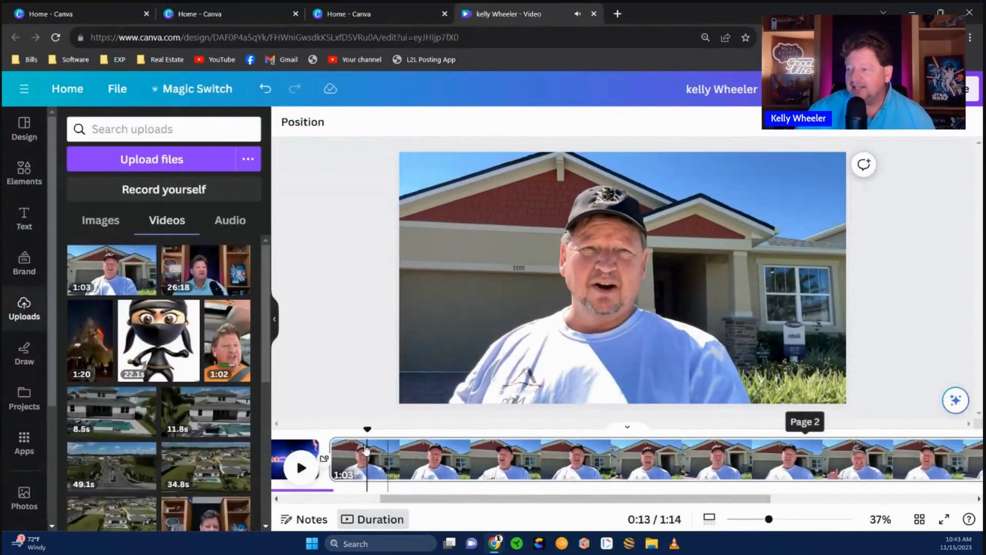
left_click_drag(410, 500, 368, 502)
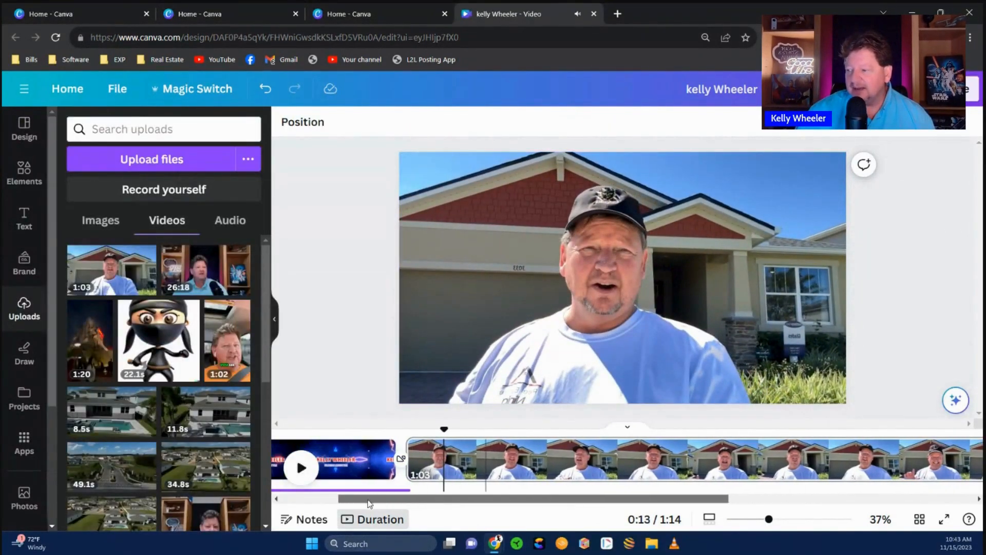
right_click(356, 456)
left_click(424, 379)
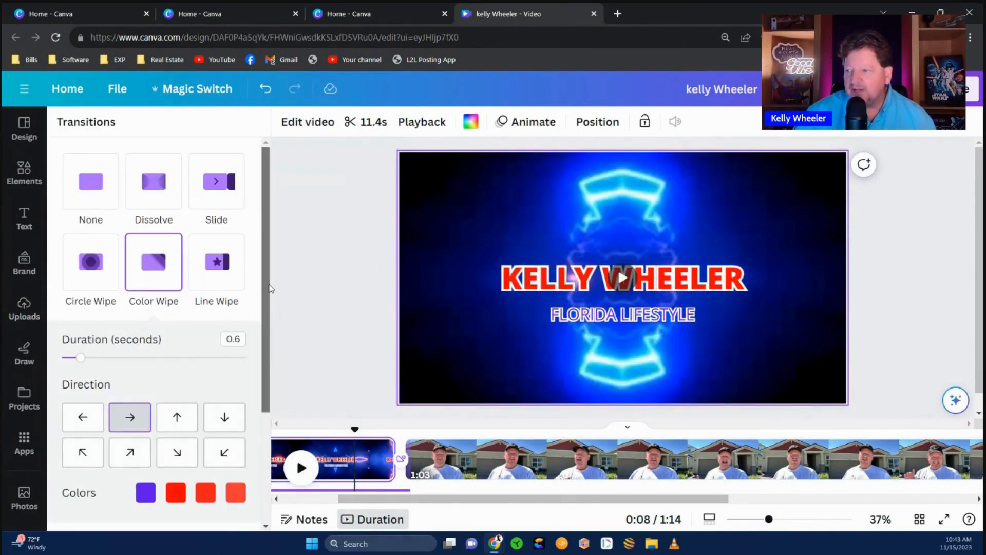
left_click_drag(266, 304, 257, 454)
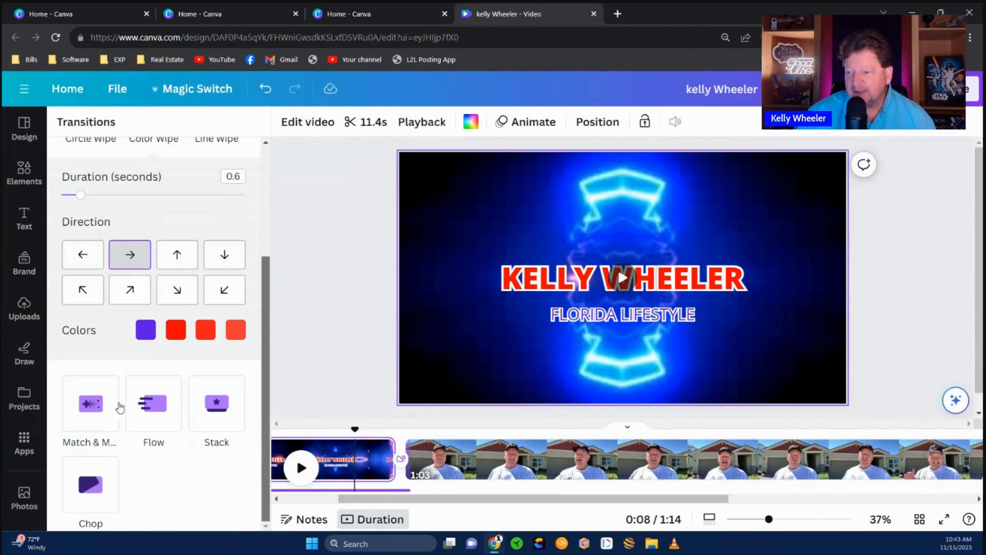
left_click(91, 403)
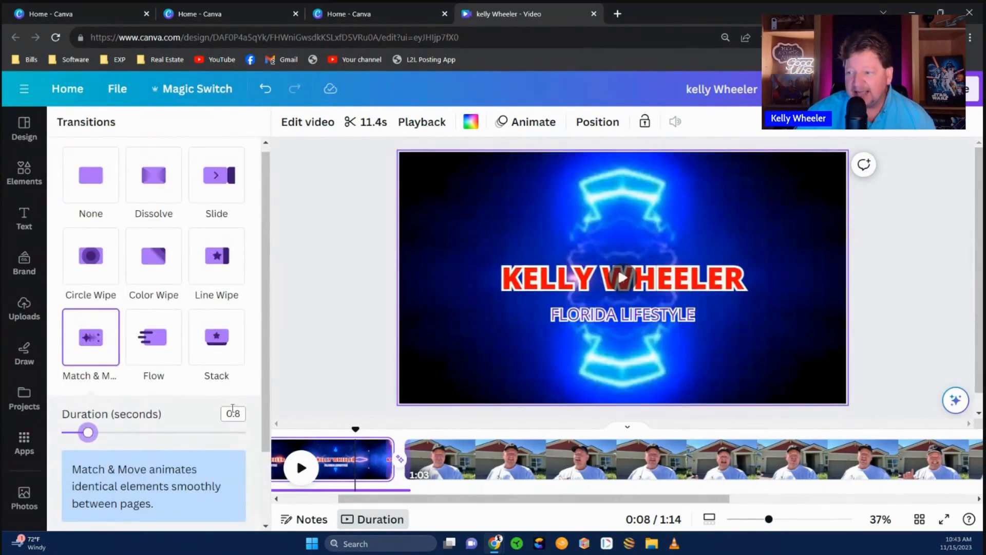
left_click(300, 468)
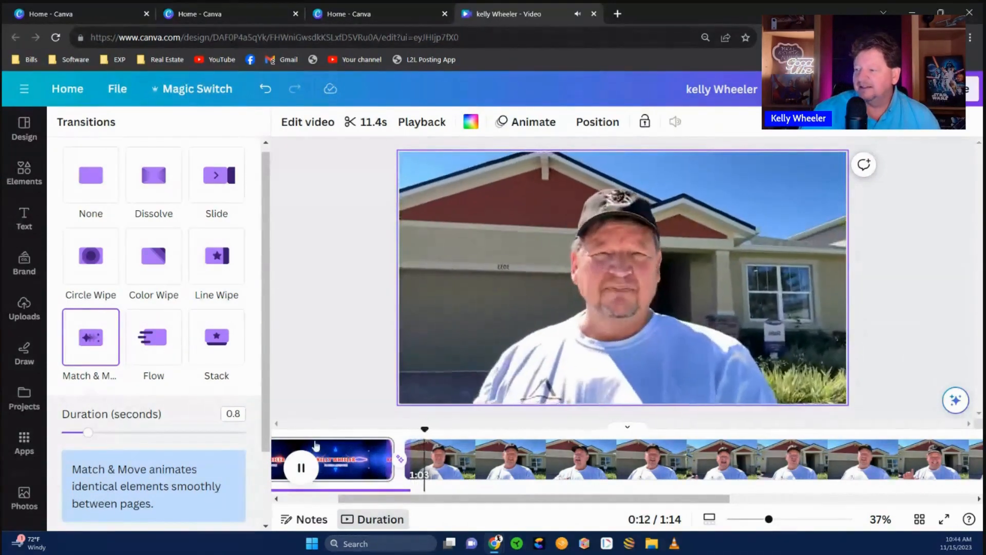
left_click(320, 340)
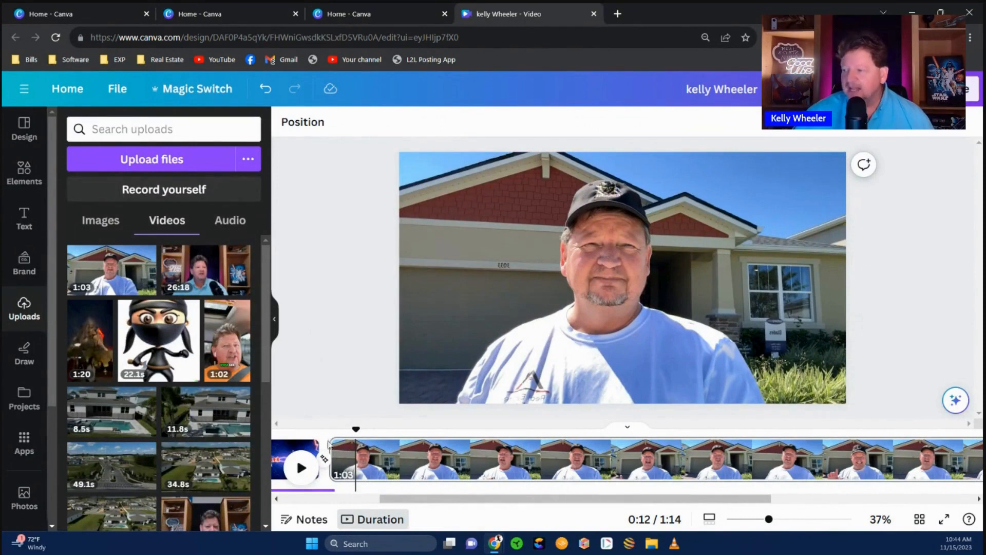
- Place the 34.8s aerial clip from Uploads after the talking-head clip
left_click_drag(382, 503, 696, 504)
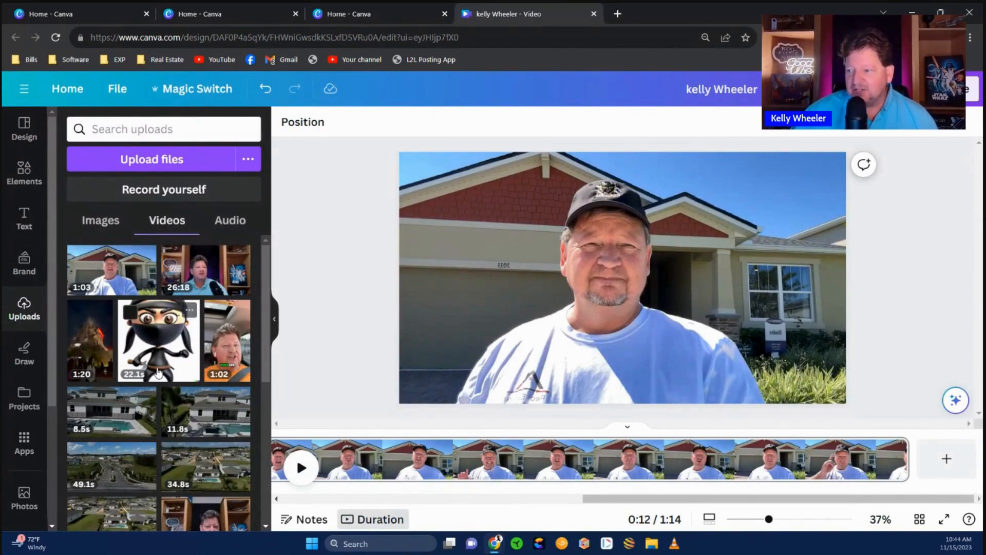
scroll(158, 373, "down", 3)
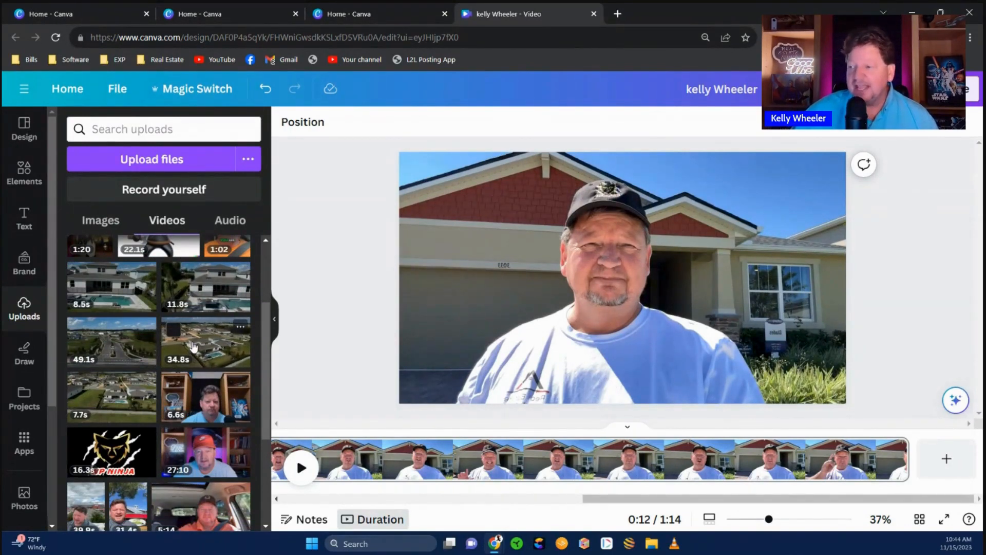
left_click_drag(194, 346, 921, 457)
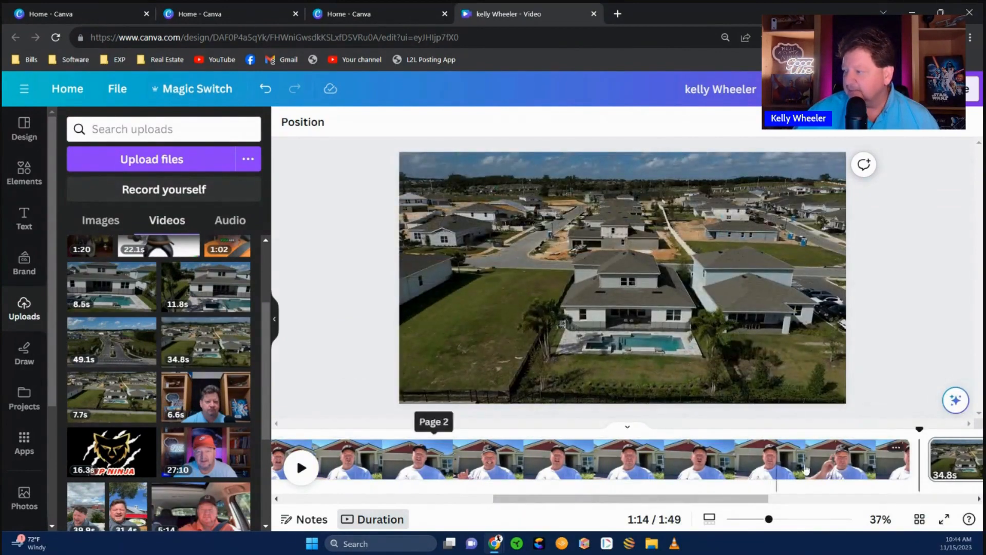
- Join the talking-head and aerial clips with a Match & Move transition
right_click(742, 454)
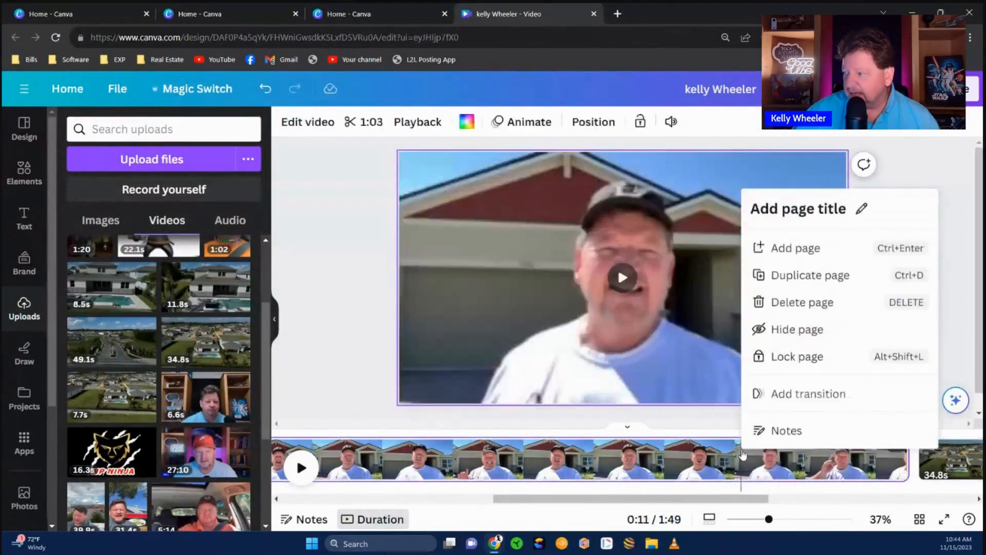
left_click(776, 395)
left_click(76, 343)
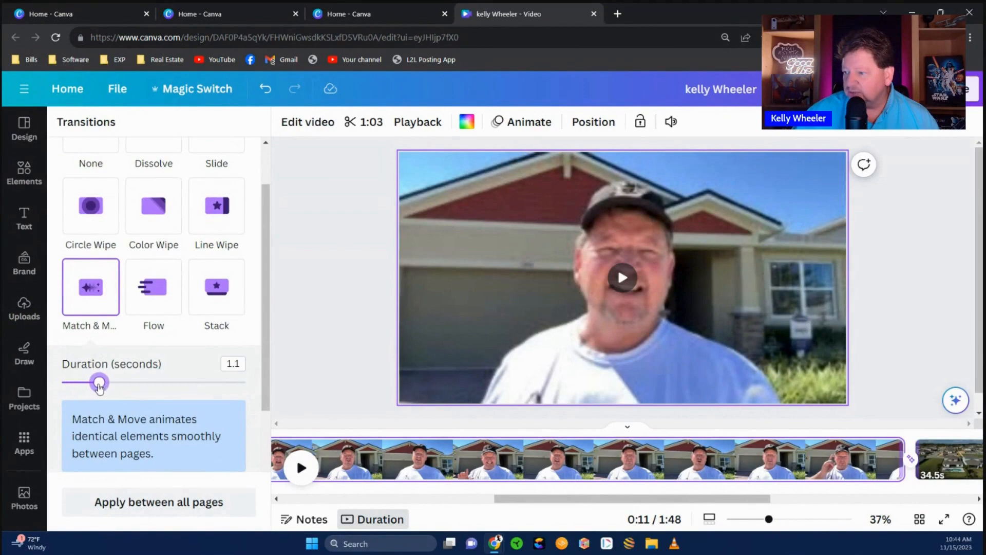
- Set the Match & Move transition to 1.1 seconds and play back the join into the aerial clip
left_click_drag(555, 500, 616, 501)
left_click(613, 415)
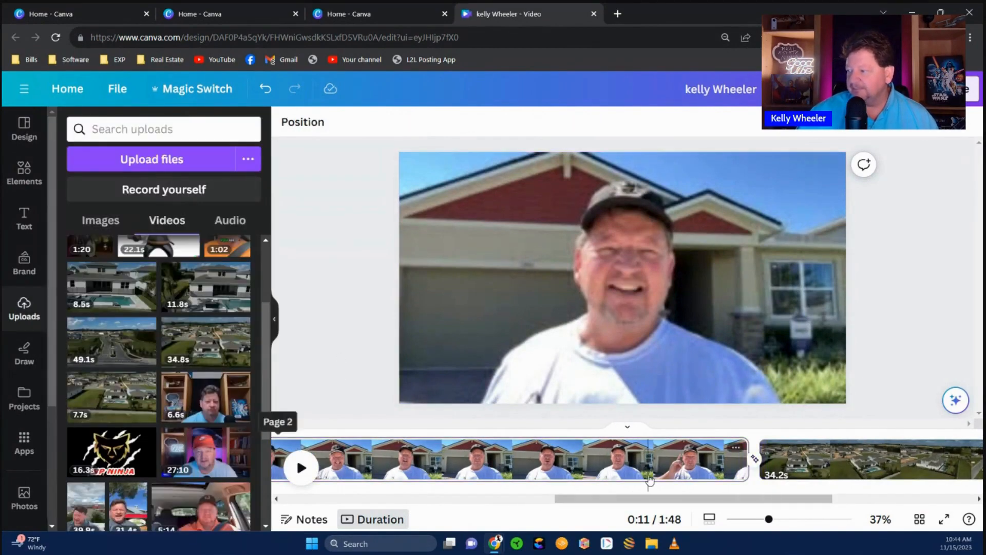
left_click(649, 472)
left_click(300, 468)
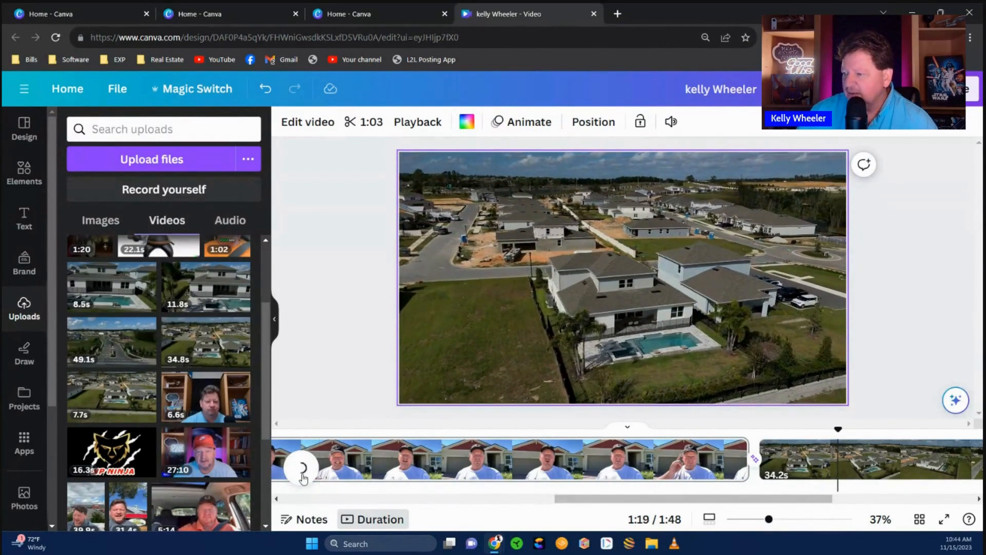
left_click_drag(663, 501, 799, 500)
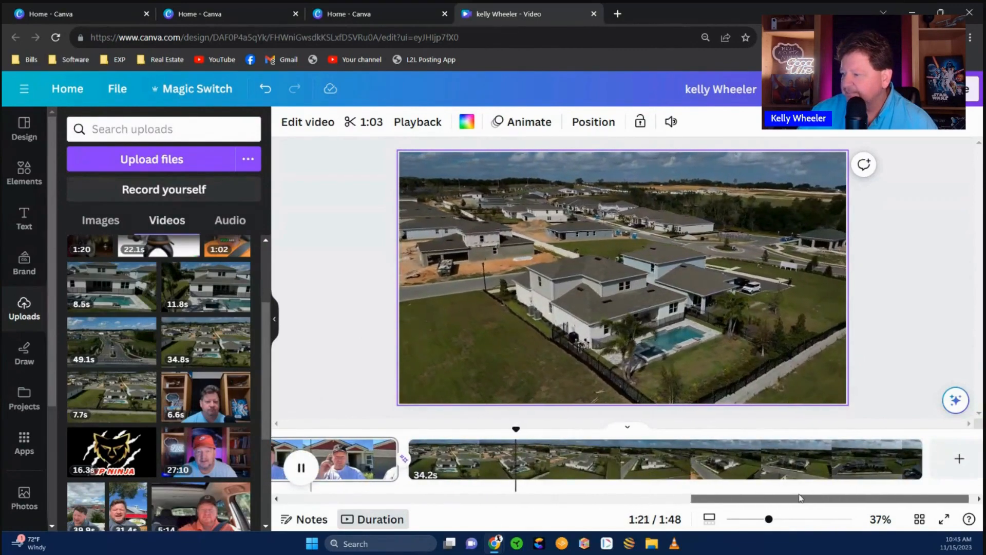
left_click(303, 467)
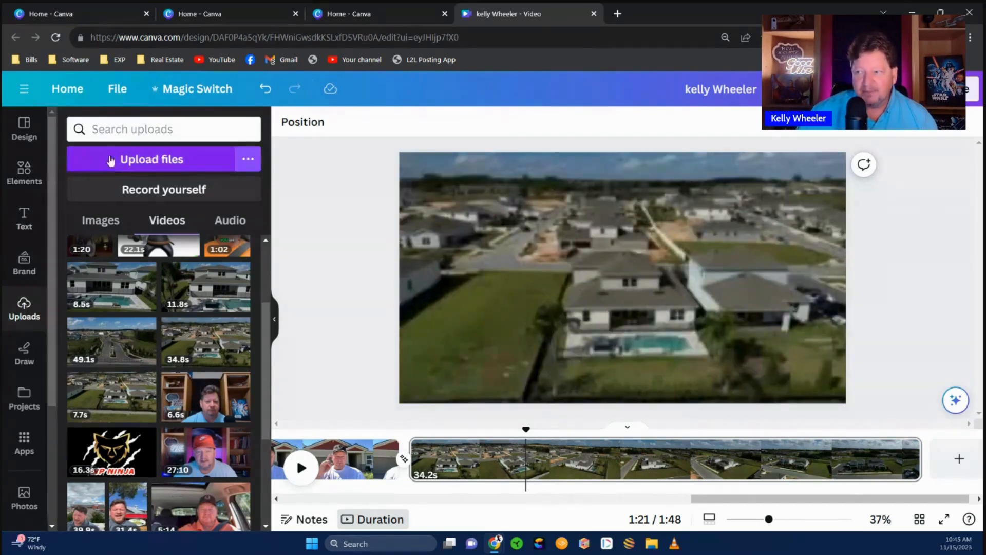
- Add Albino.mp3 from uploaded audio beneath the aerial clip and lower its volume to 21
left_click(224, 225)
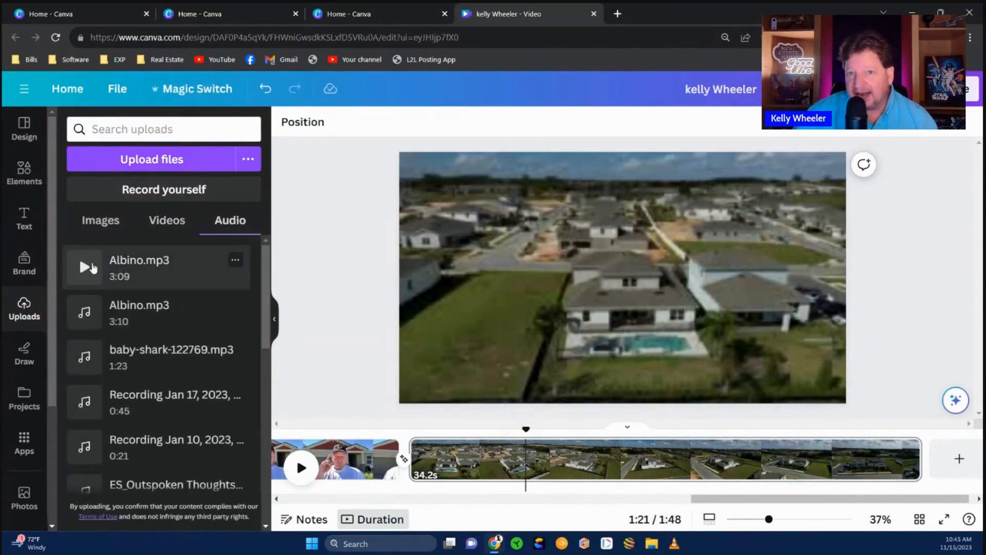
left_click_drag(93, 268, 415, 458)
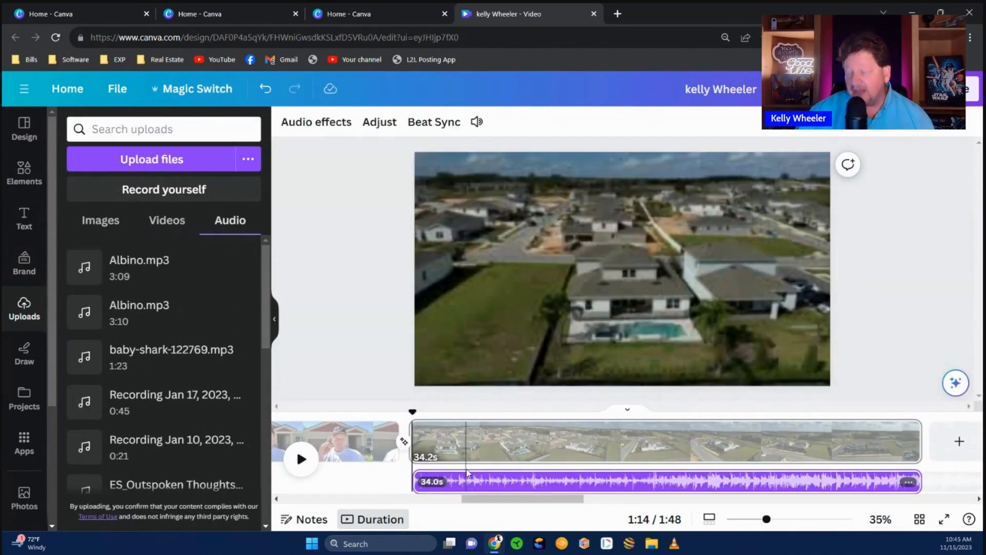
right_click(575, 482)
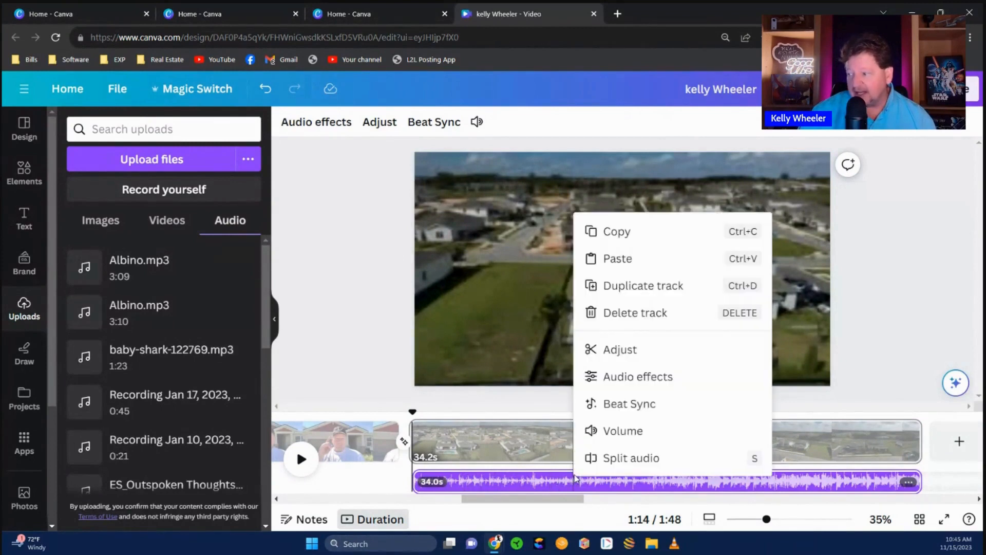
left_click(624, 430)
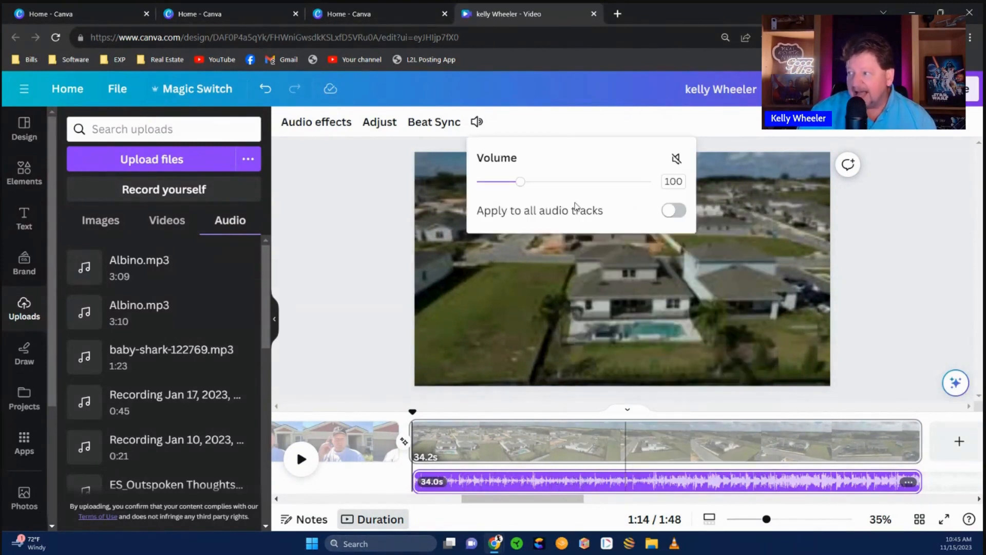
left_click_drag(522, 184, 487, 186)
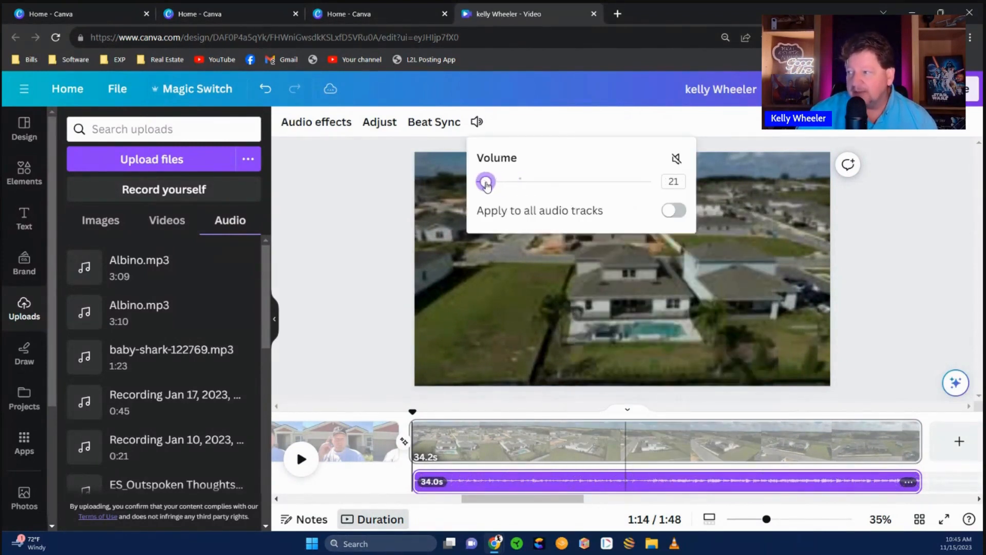
left_click(343, 254)
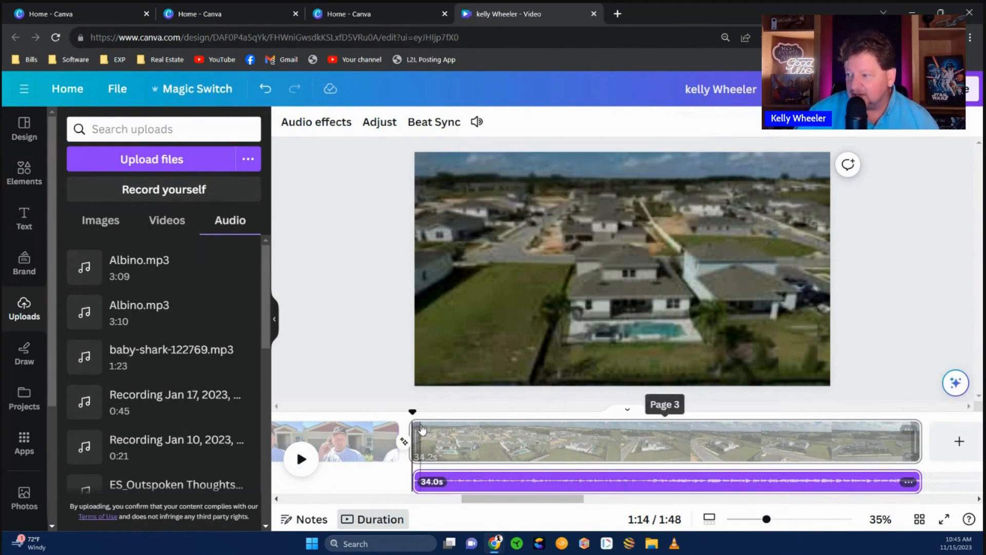
- Replay the talking-head-to-aerial join with its music, then collapse the Uploads panel
left_click_drag(413, 410, 346, 408)
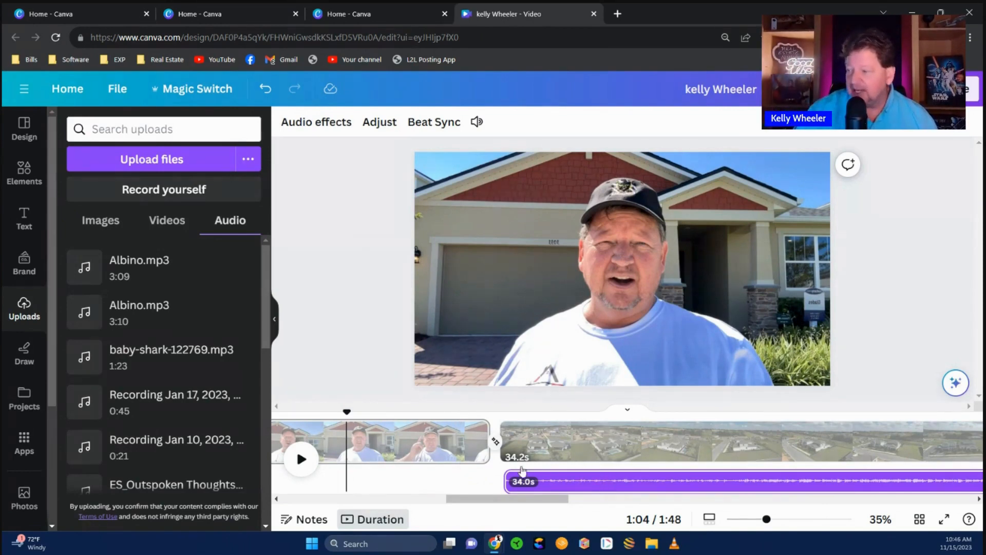
left_click(300, 461)
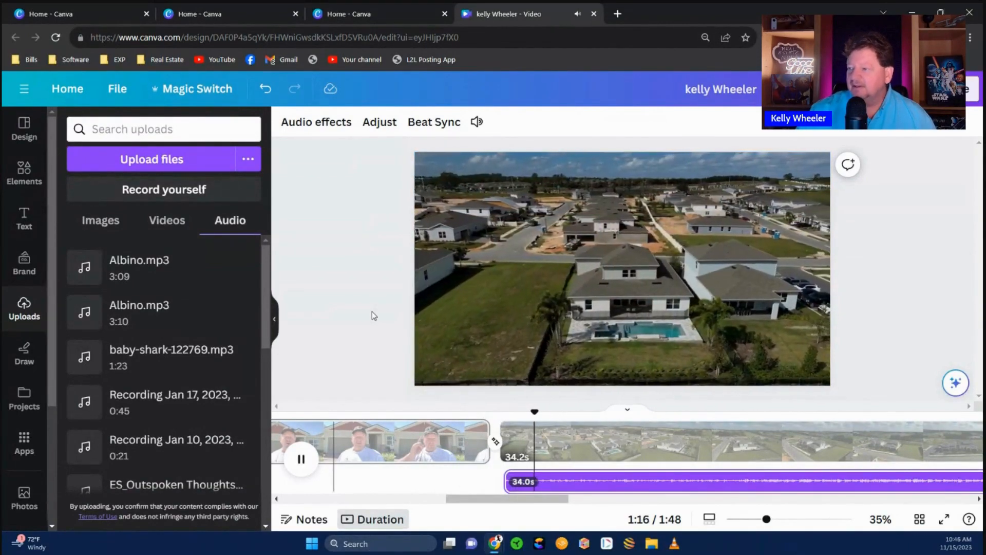
left_click(302, 460)
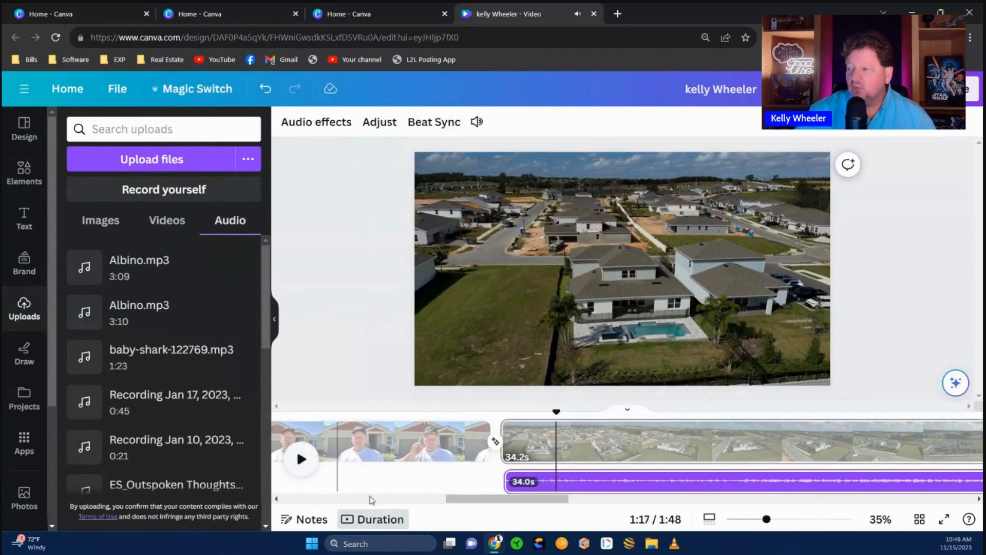
left_click_drag(485, 499, 442, 502)
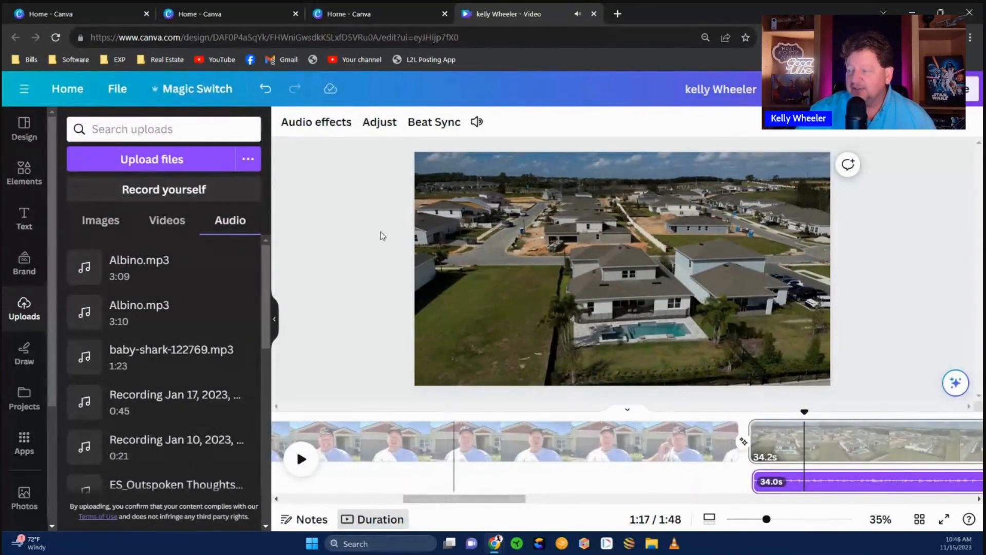
left_click(275, 318)
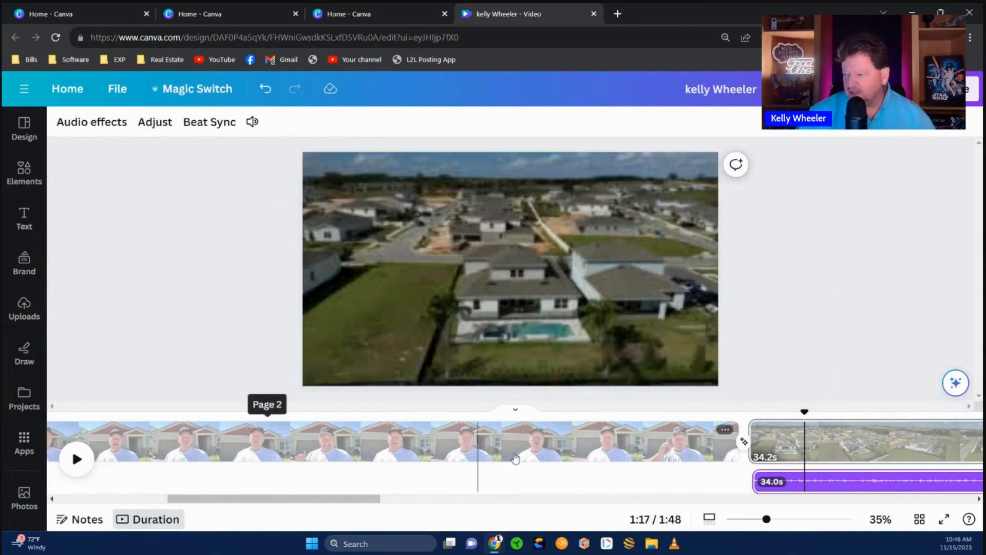
- Reorder the pages to neon intro, aerial clip, then talking-head clip
left_click_drag(310, 445, 465, 445)
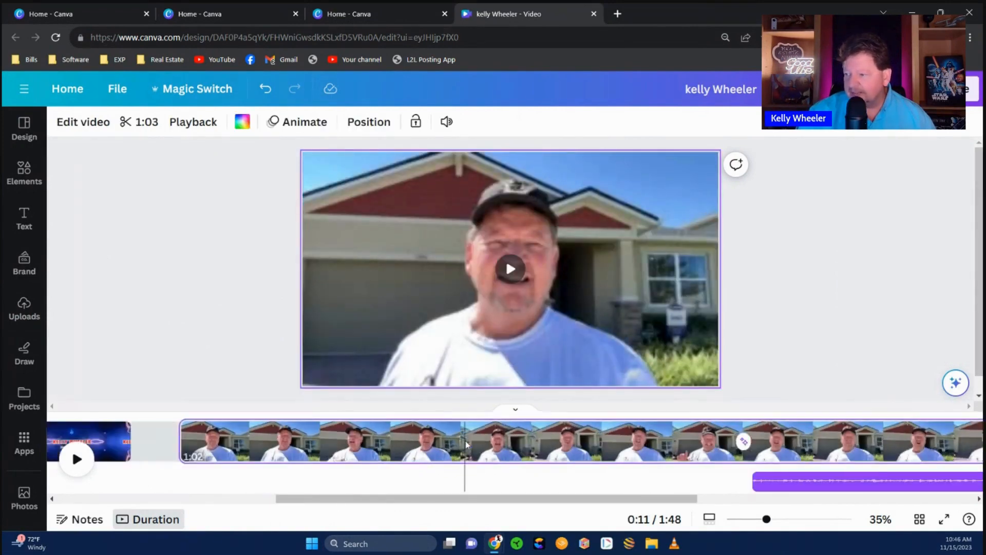
left_click_drag(404, 441, 553, 440)
left_click_drag(800, 451, 650, 456)
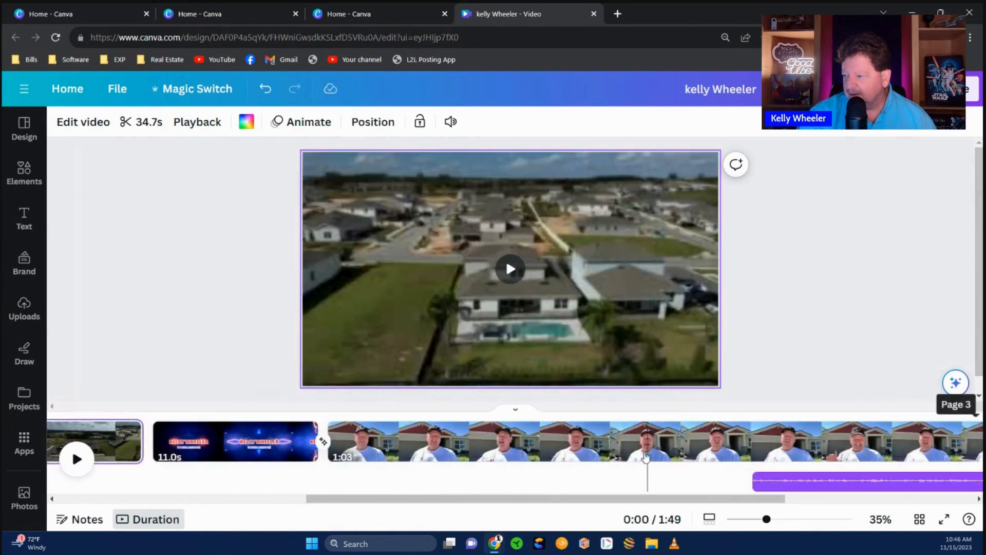
left_click(150, 441)
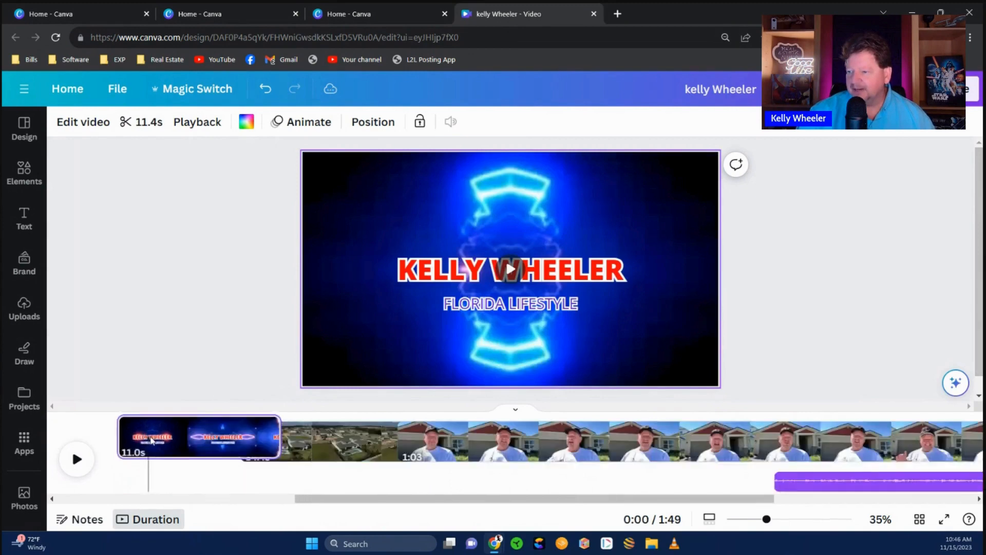
left_click_drag(311, 498, 77, 501)
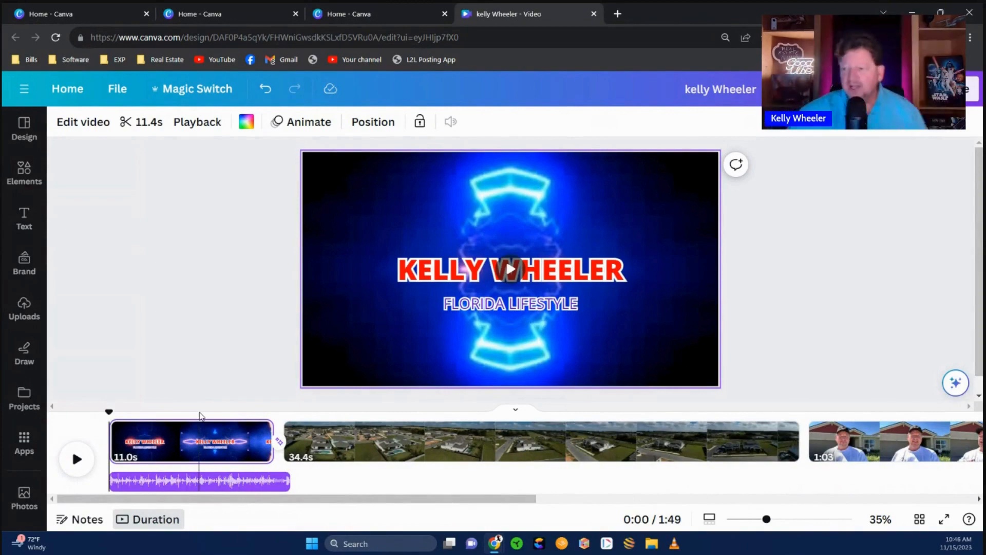
- Play the reordered video from the start, stop it, and select the aerial clip
left_click(77, 458)
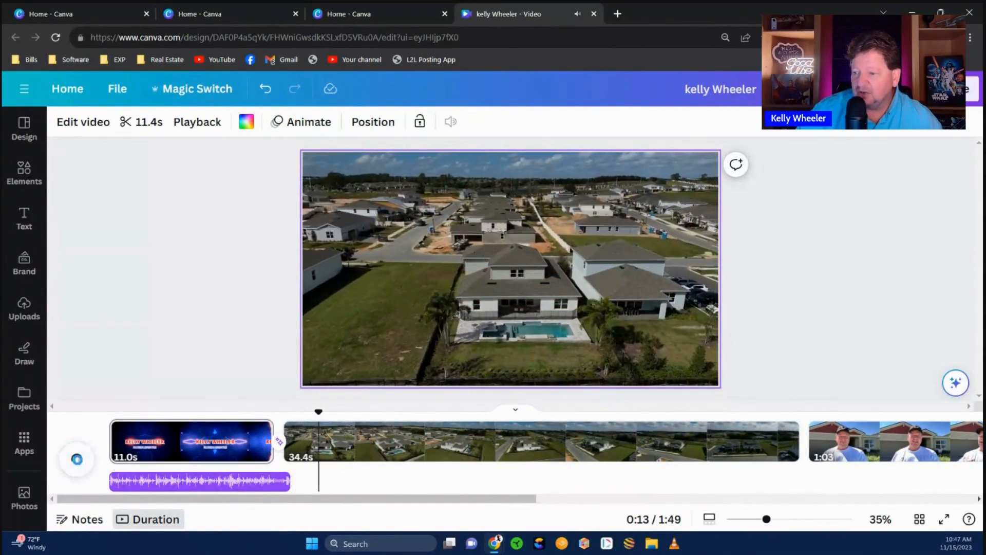
left_click_drag(117, 505, 228, 506)
left_click(78, 464)
left_click(95, 371)
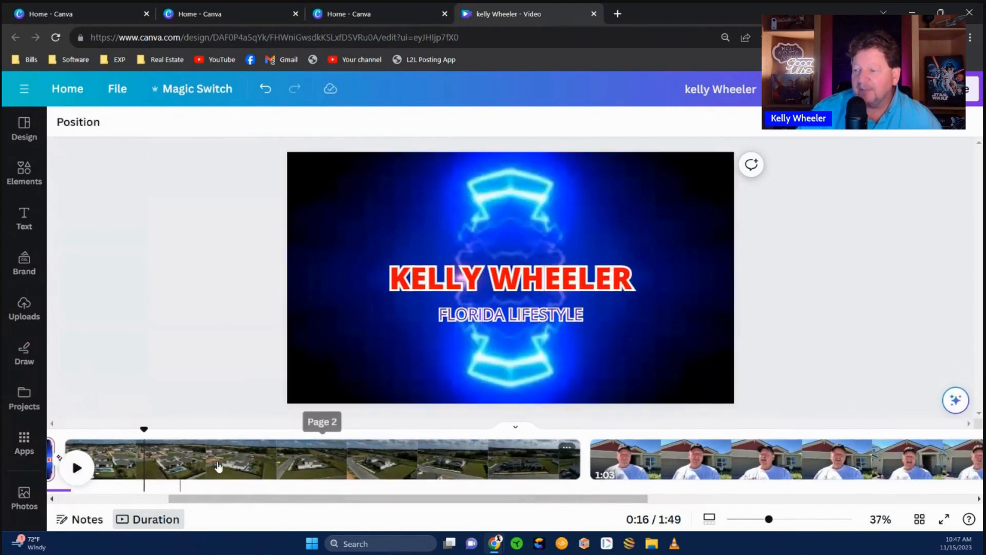
left_click_drag(226, 499, 168, 499)
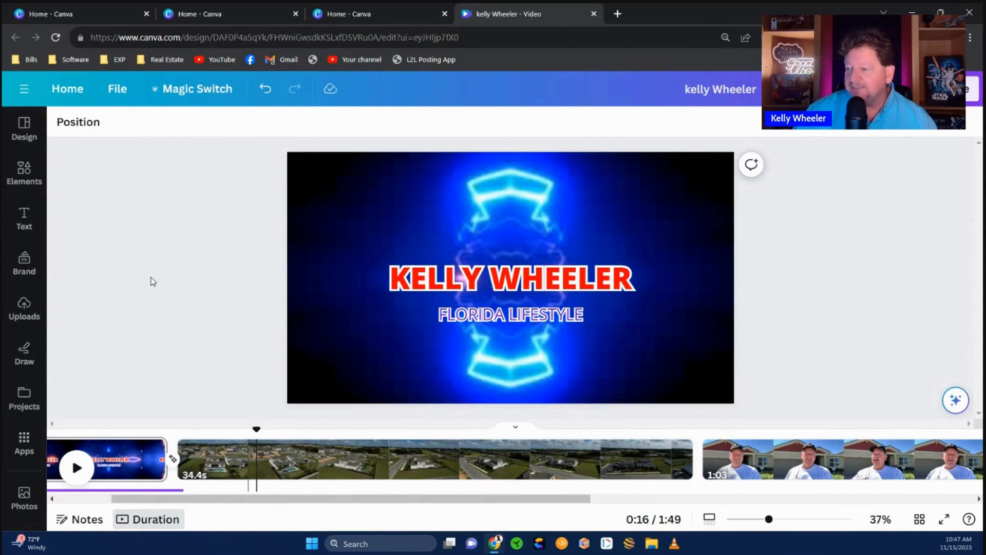
left_click(437, 469)
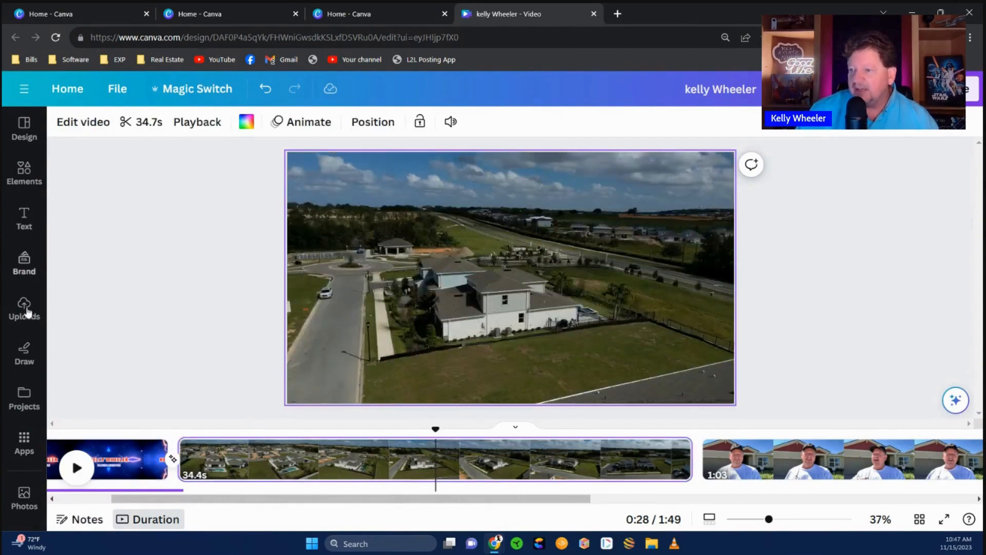
- Add Albino.mp3 from uploaded audio to the timeline
left_click(24, 308)
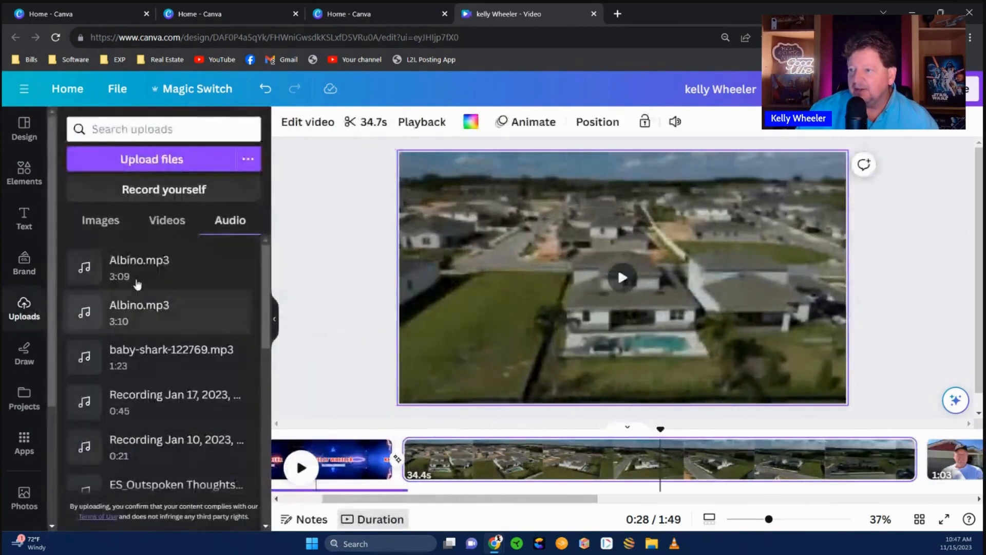
left_click_drag(85, 267, 402, 456)
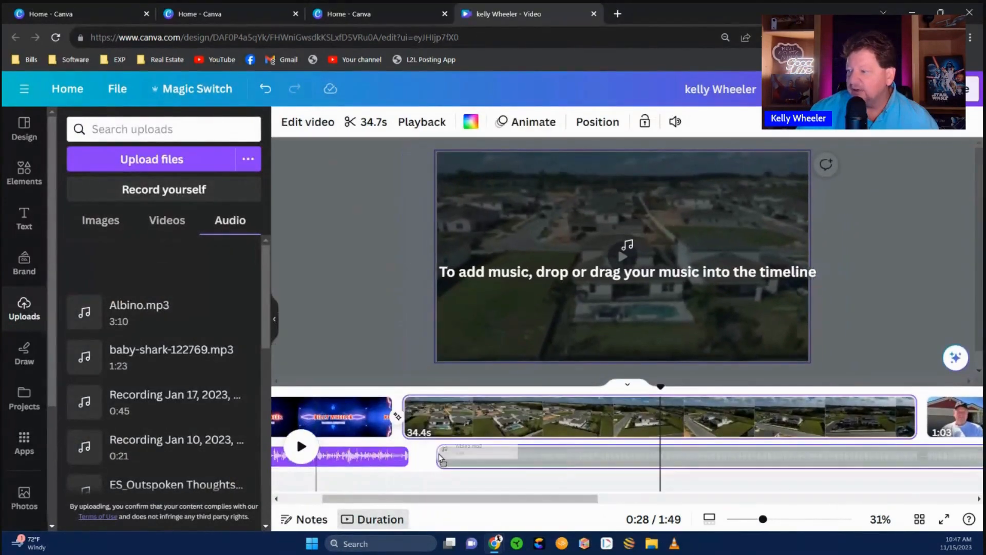
left_click(403, 456)
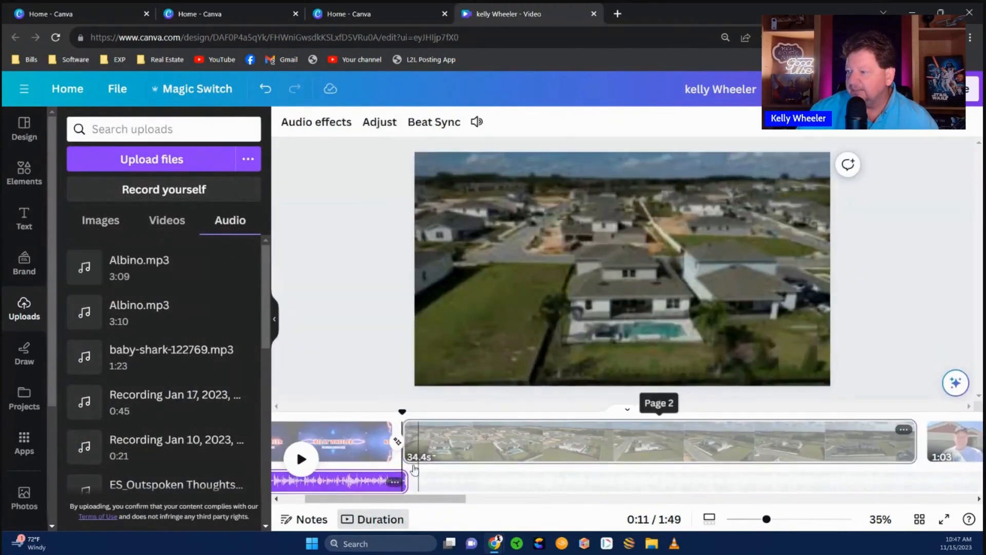
left_click(446, 483)
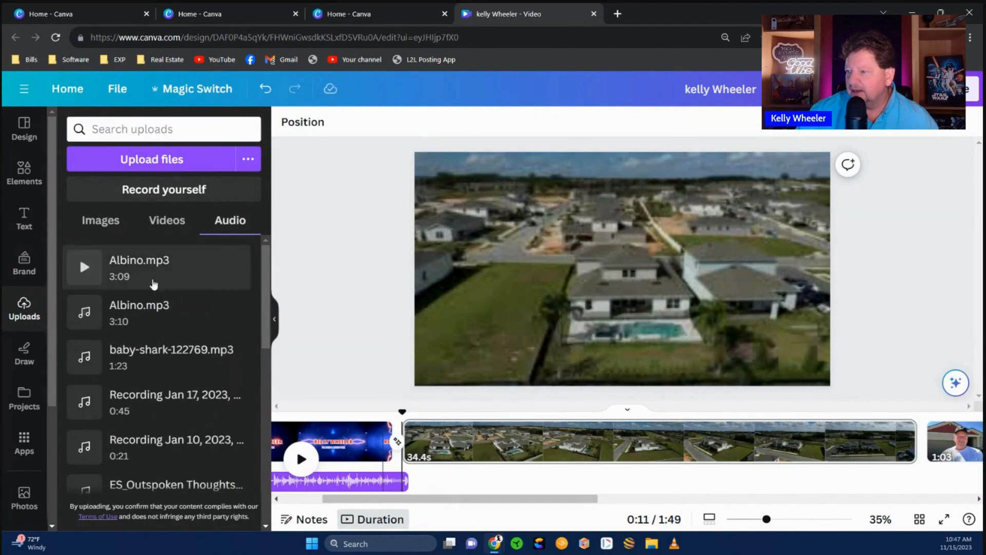
left_click(403, 479)
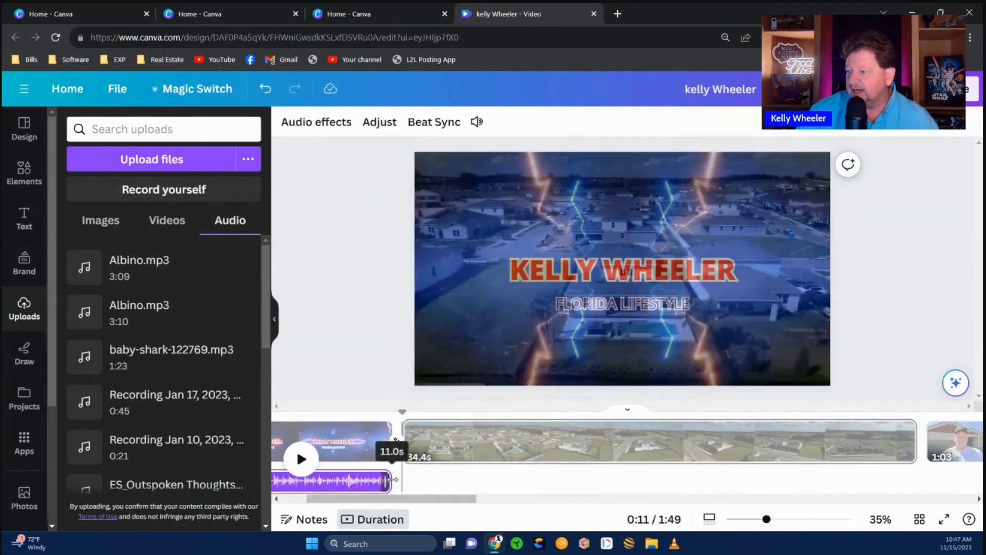
left_click_drag(172, 261, 422, 464)
left_click_drag(383, 498, 404, 453)
left_click_drag(441, 500, 688, 508)
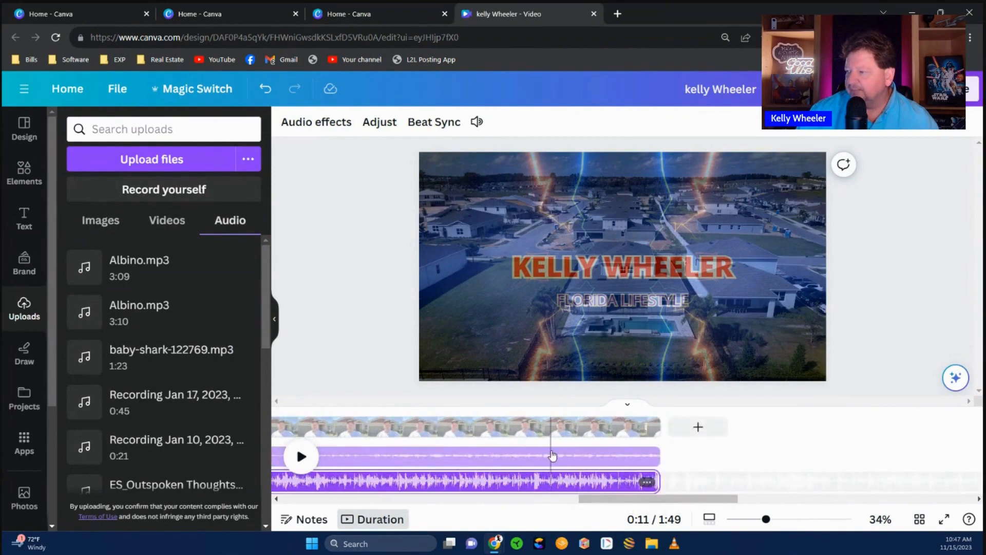
- Delete the extra duplicate audio track
right_click(552, 455)
left_click(557, 483)
right_click(558, 484)
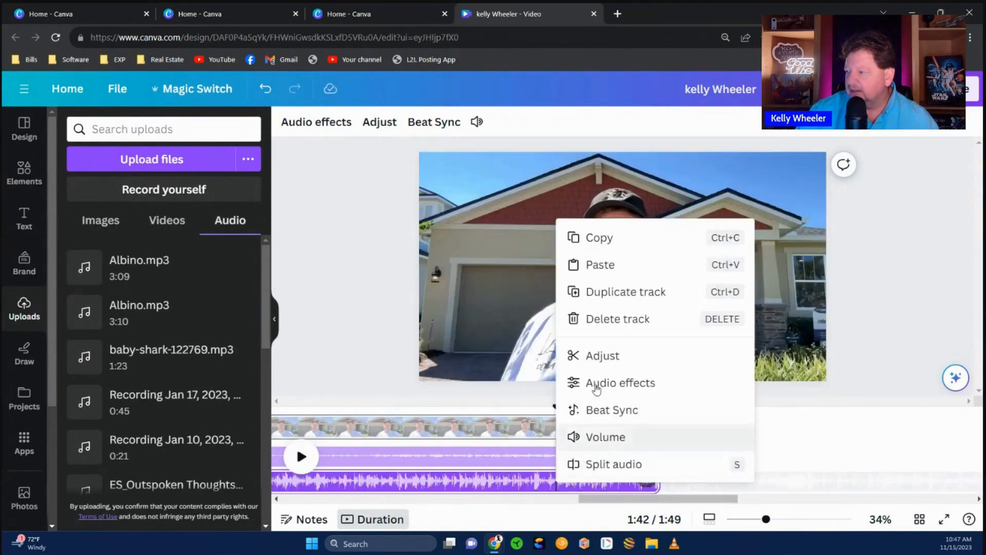
left_click(619, 319)
- Align Albino.mp3 with the aerial clip's start, trim it to end with the clip, and preview
left_click_drag(592, 484, 353, 504)
left_click_drag(972, 481, 722, 486)
left_click_drag(422, 510, 709, 516)
left_click_drag(666, 479, 488, 481)
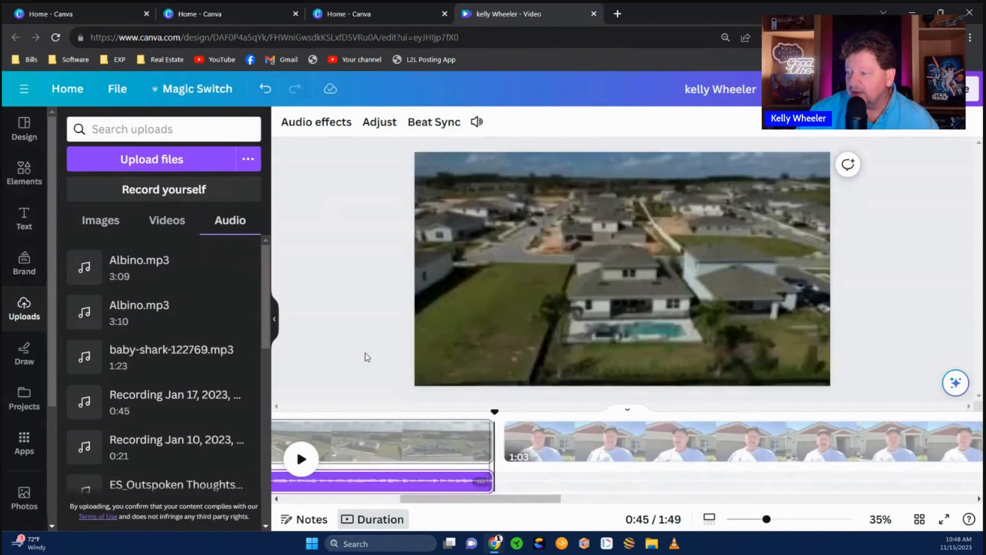
left_click(367, 357)
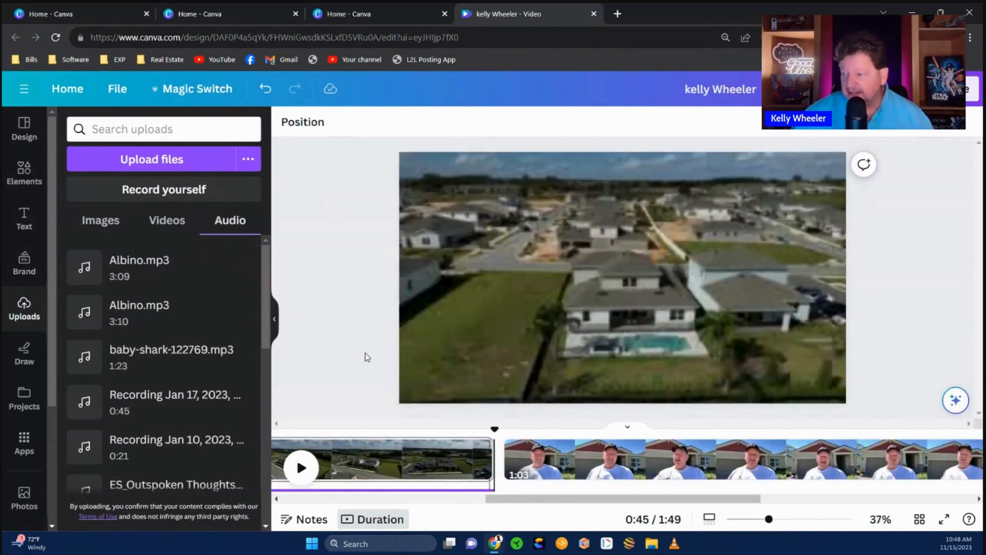
left_click(352, 433)
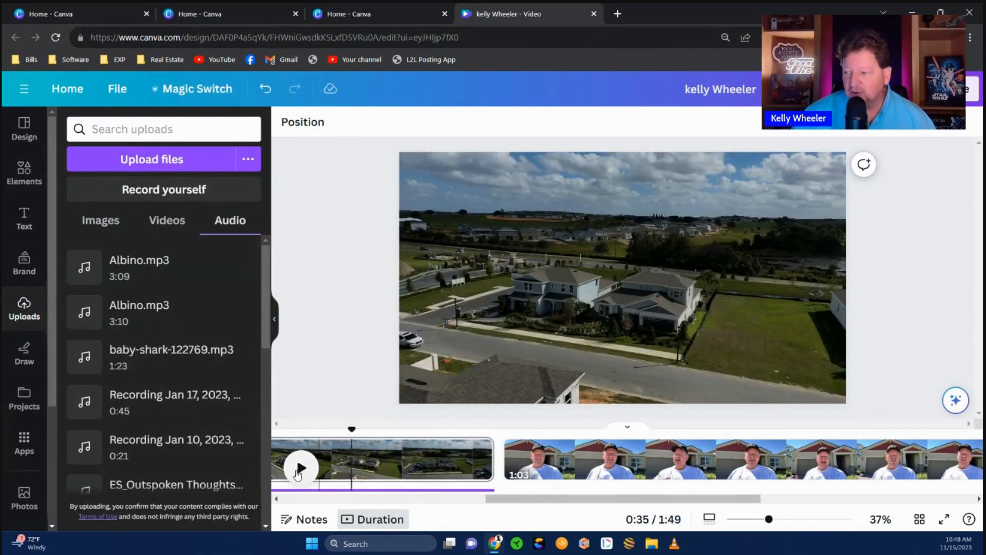
left_click(298, 471)
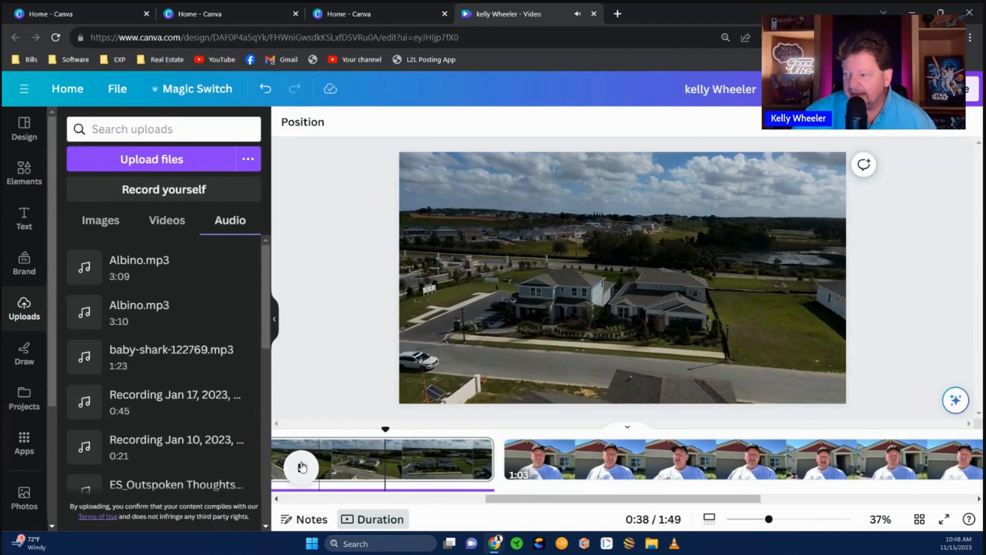
left_click(302, 467)
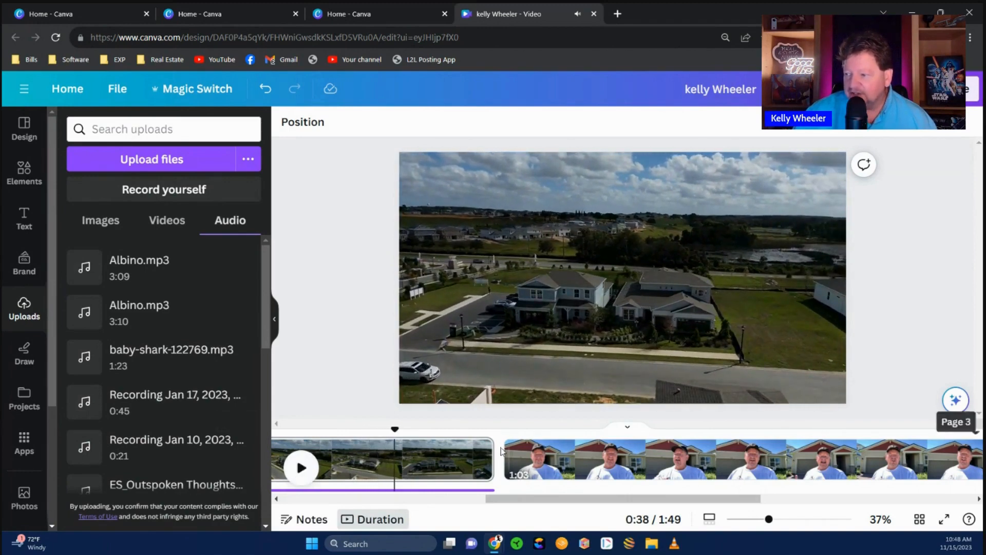
- Add a Match & Move transition after the aerial clip and preview it into the talking-head clip
right_click(354, 462)
left_click(419, 375)
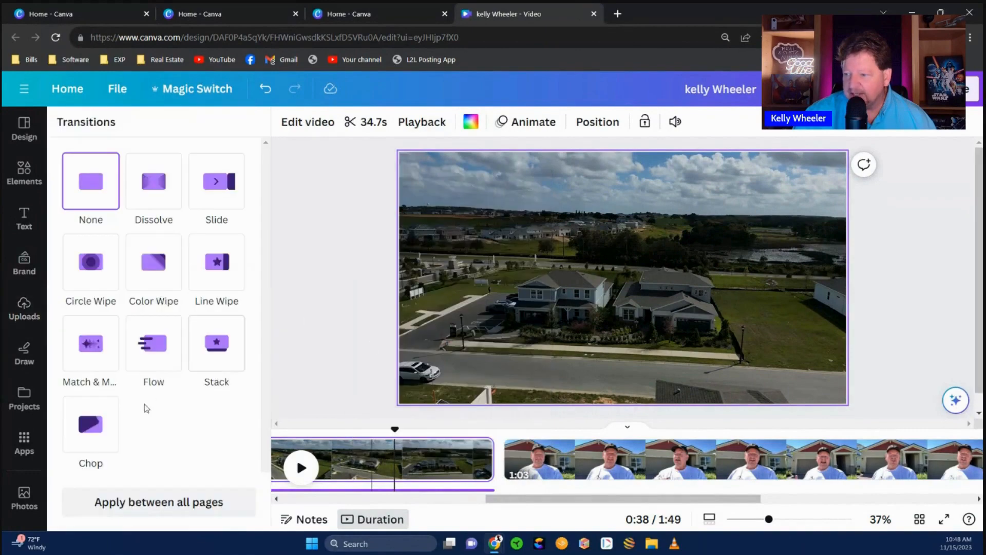
left_click(92, 352)
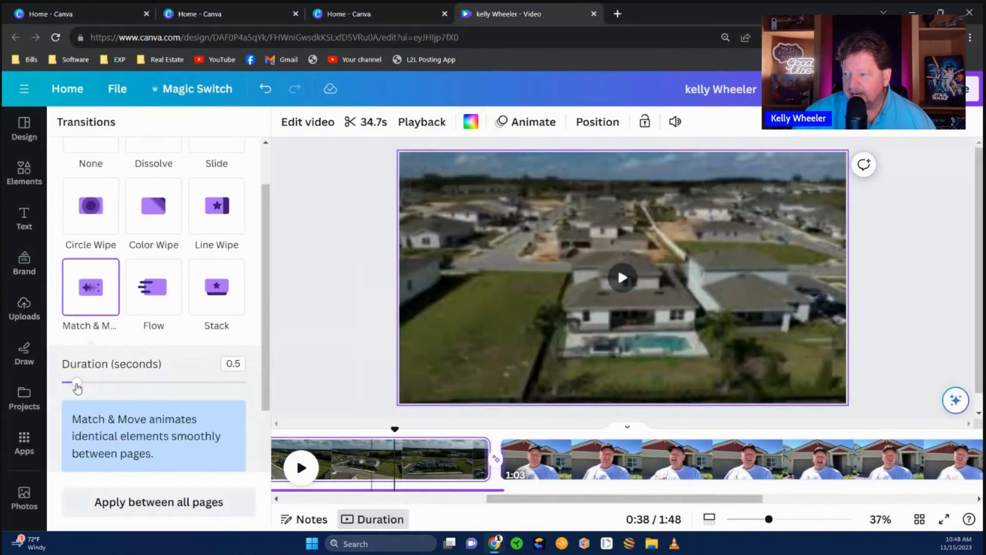
left_click(302, 468)
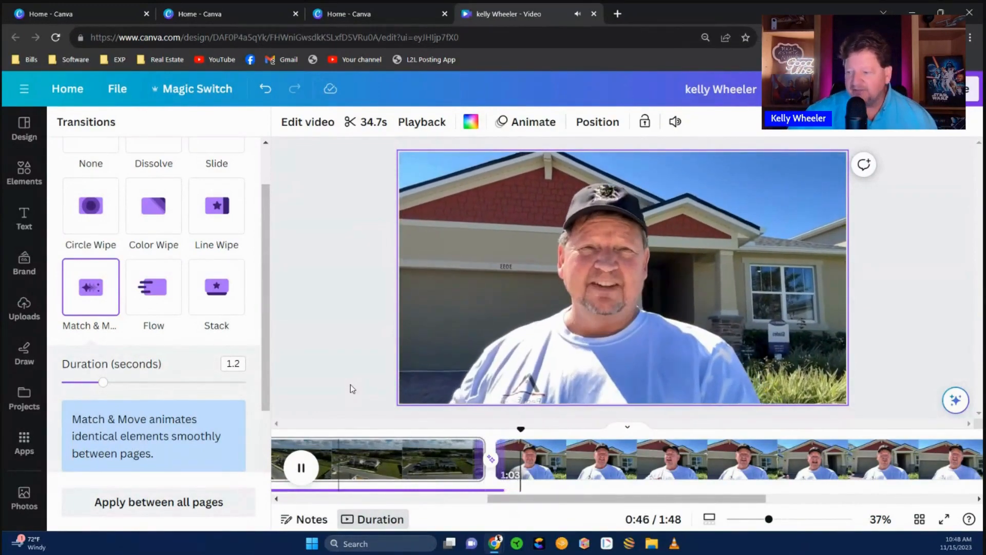
left_click_drag(527, 503, 760, 509)
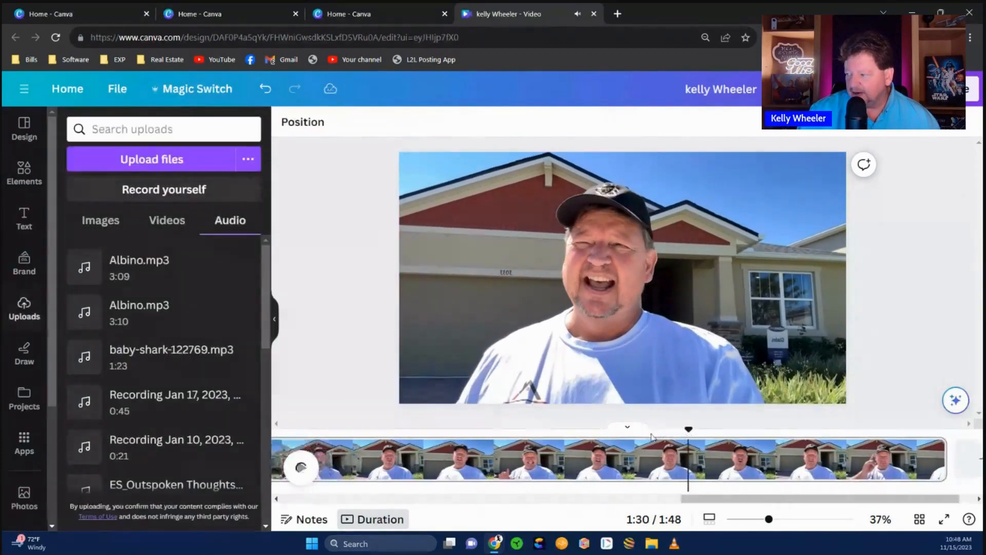
left_click_drag(567, 503, 739, 508)
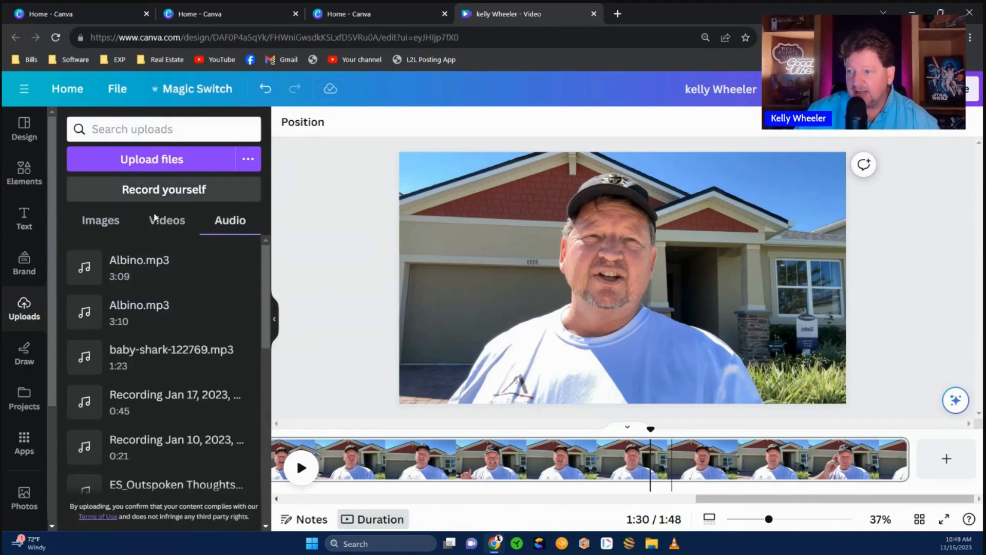
- Add a subheading and replace it with the presenter's name above their phone number
left_click(24, 218)
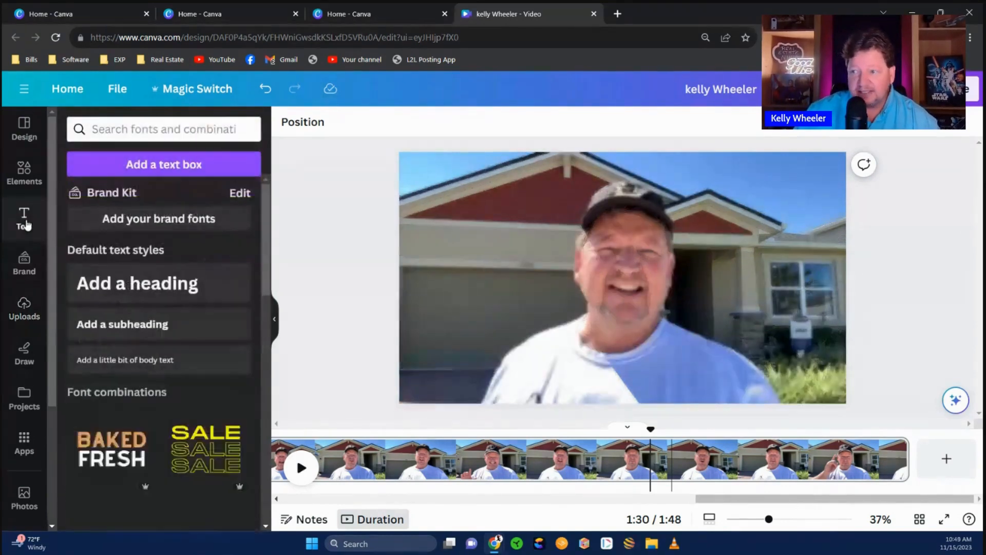
left_click(123, 324)
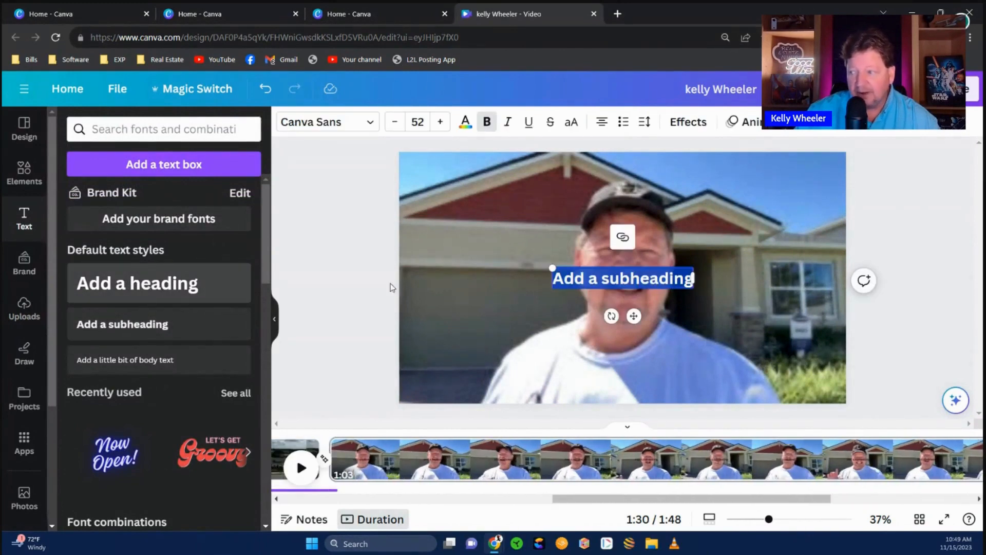
left_click(612, 277)
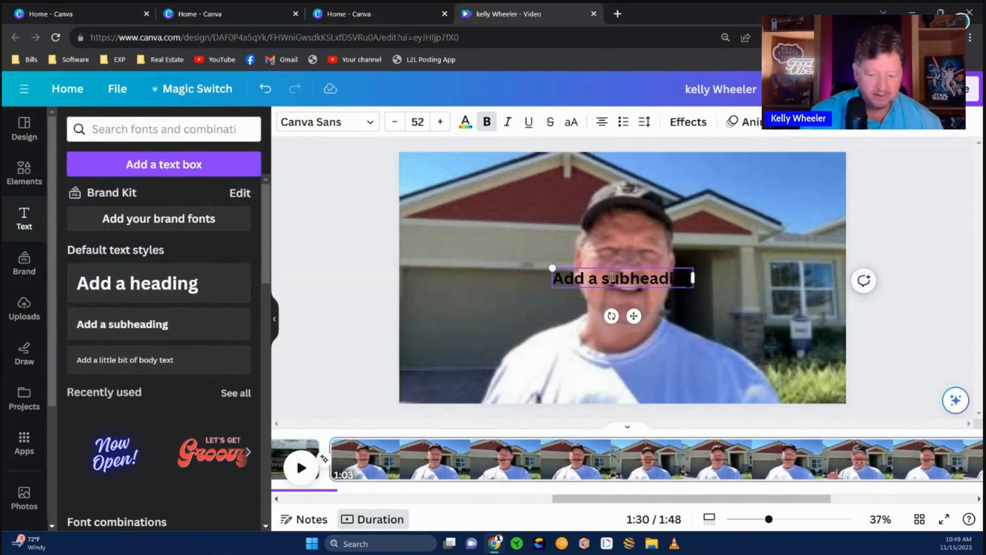
triple_click(605, 279)
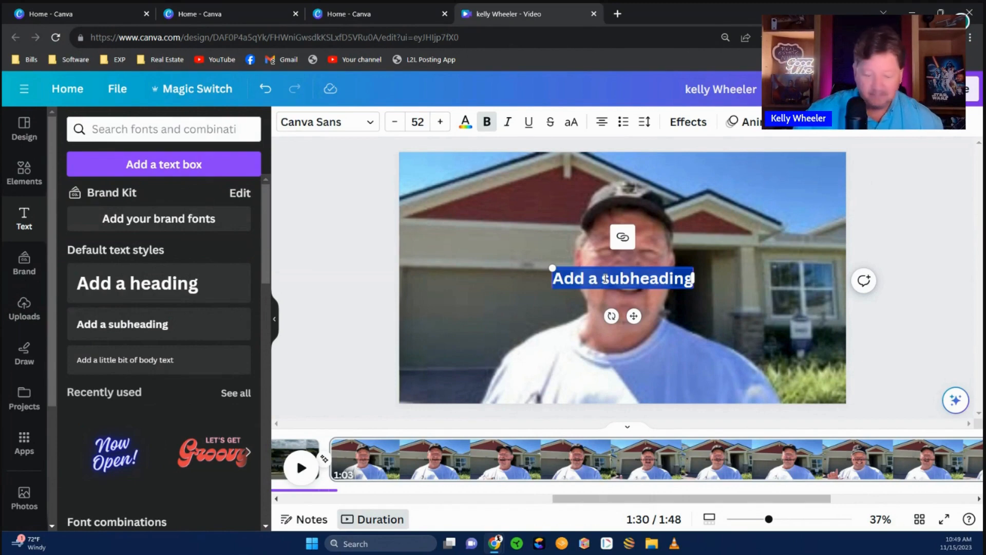
type("Kelly")
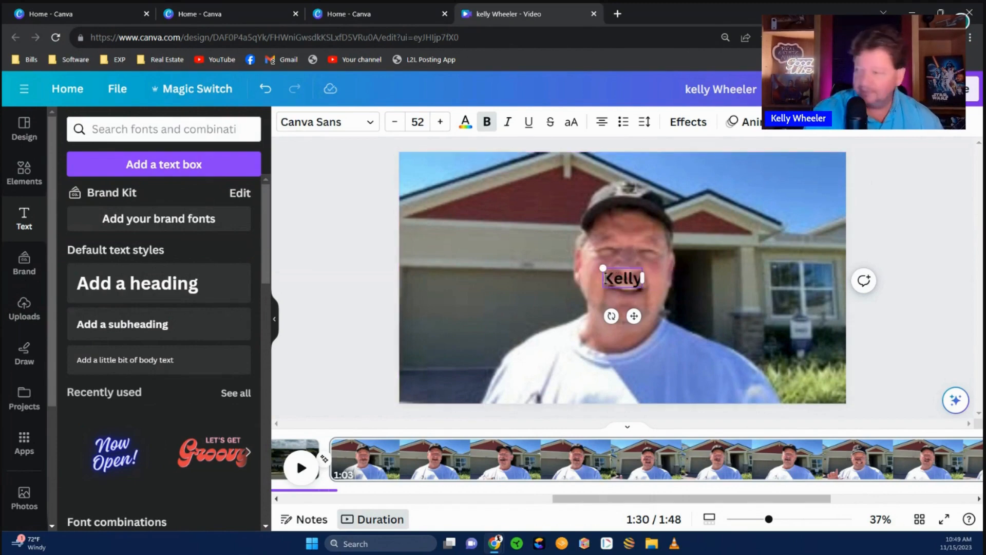
type(" Wheeler")
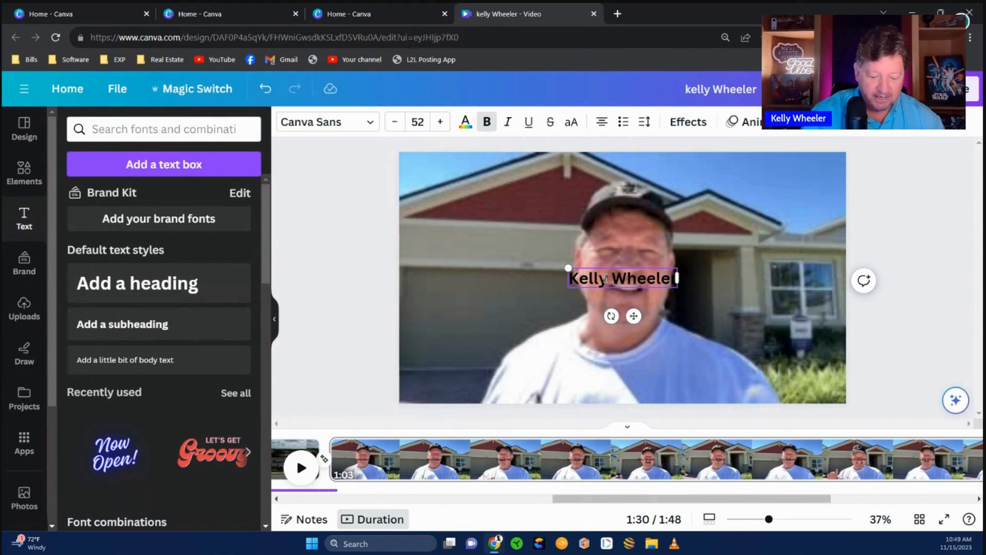
key("Return")
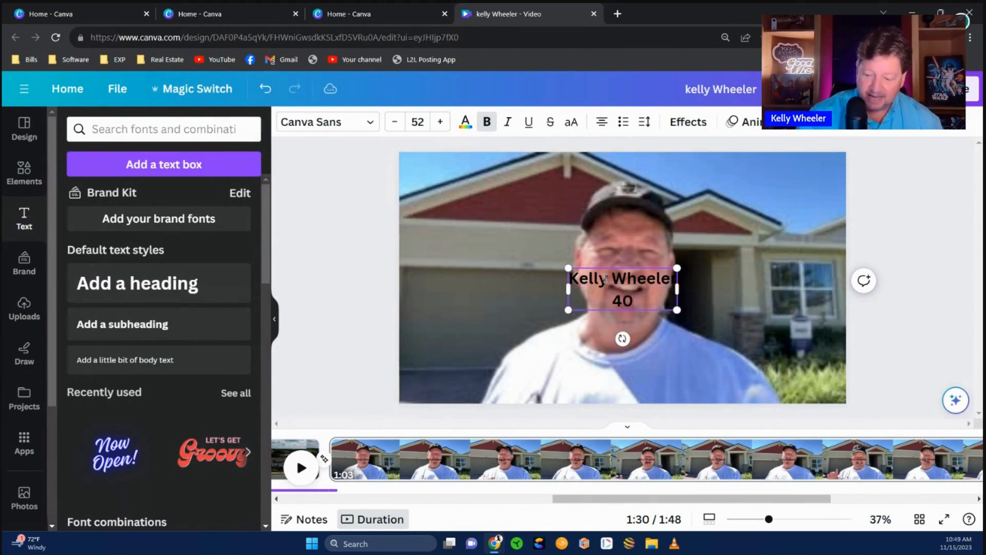
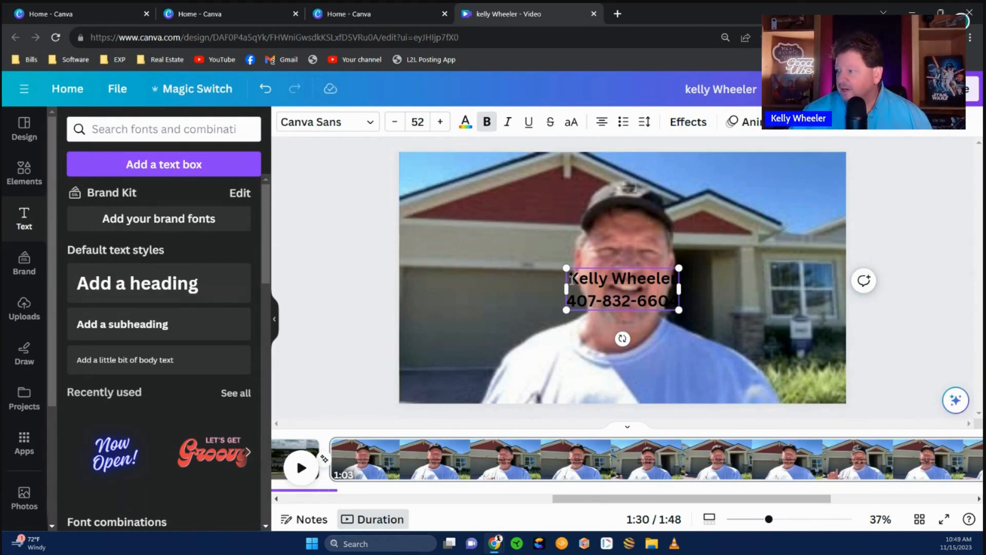
left_click_drag(570, 278, 652, 300)
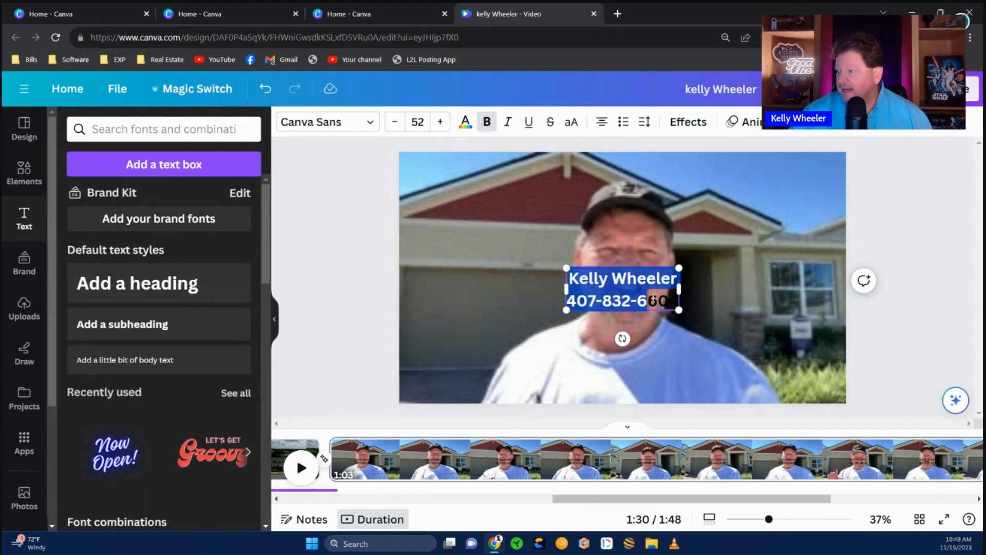
- Add a white Outline effect to the name-and-phone caption at thickness about 150
left_click(697, 123)
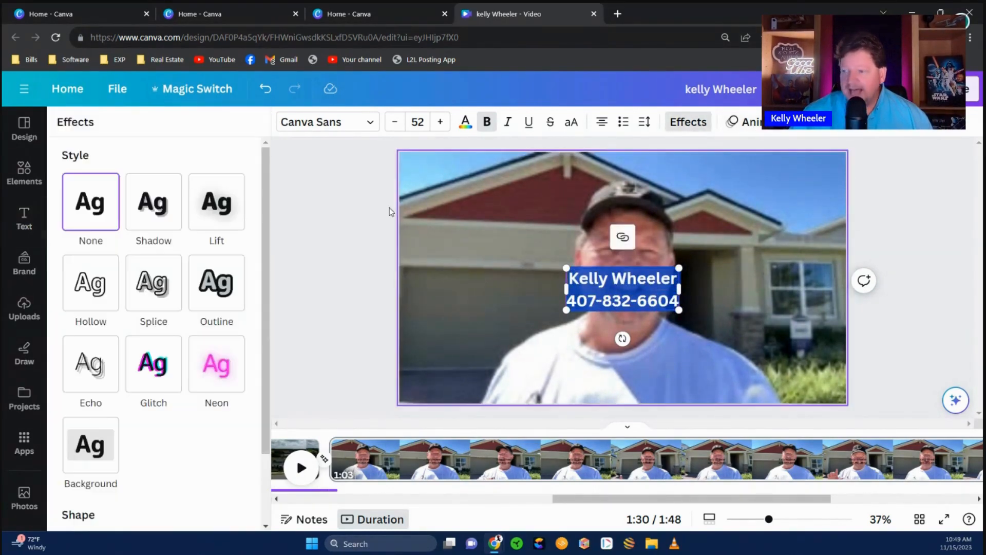
left_click(203, 290)
left_click(236, 387)
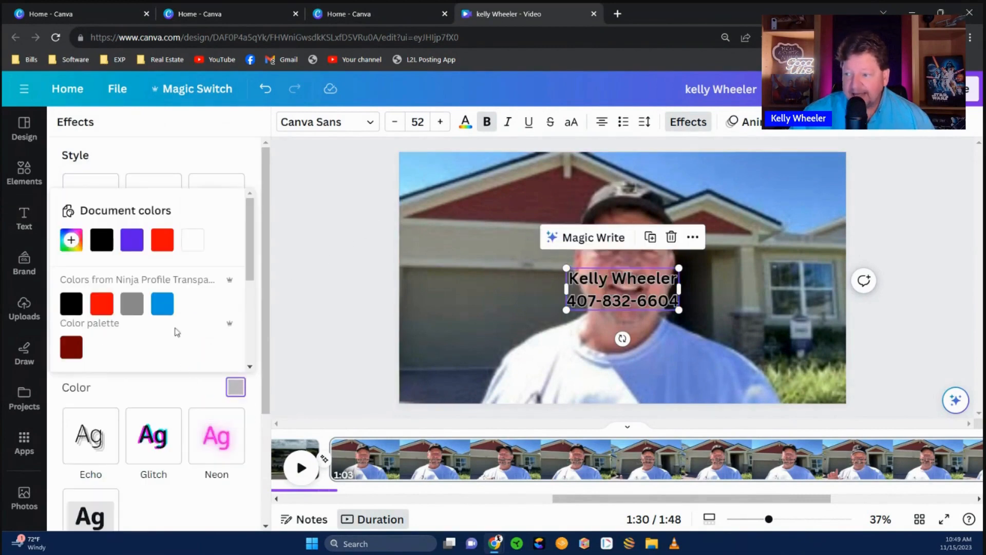
left_click(194, 248)
left_click(133, 360)
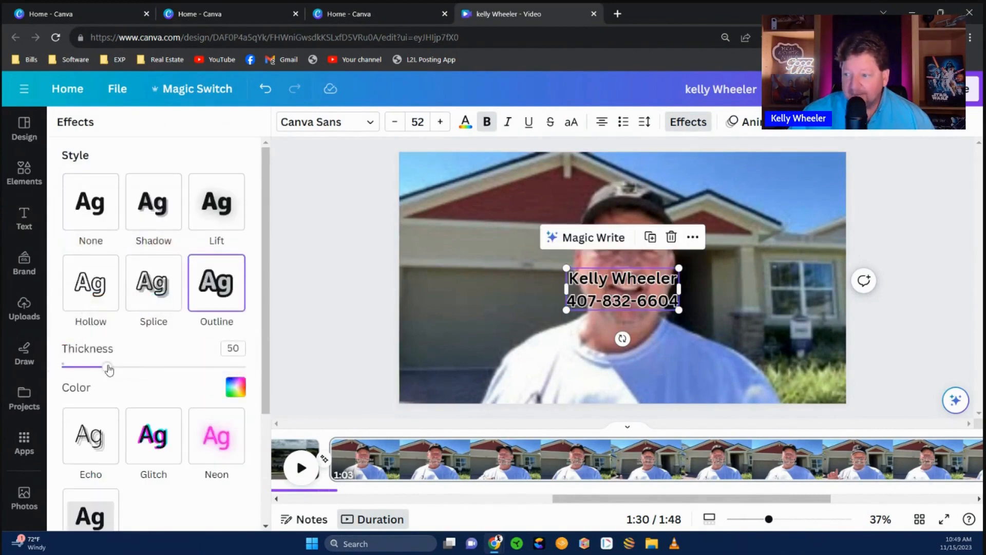
left_click_drag(108, 369, 194, 369)
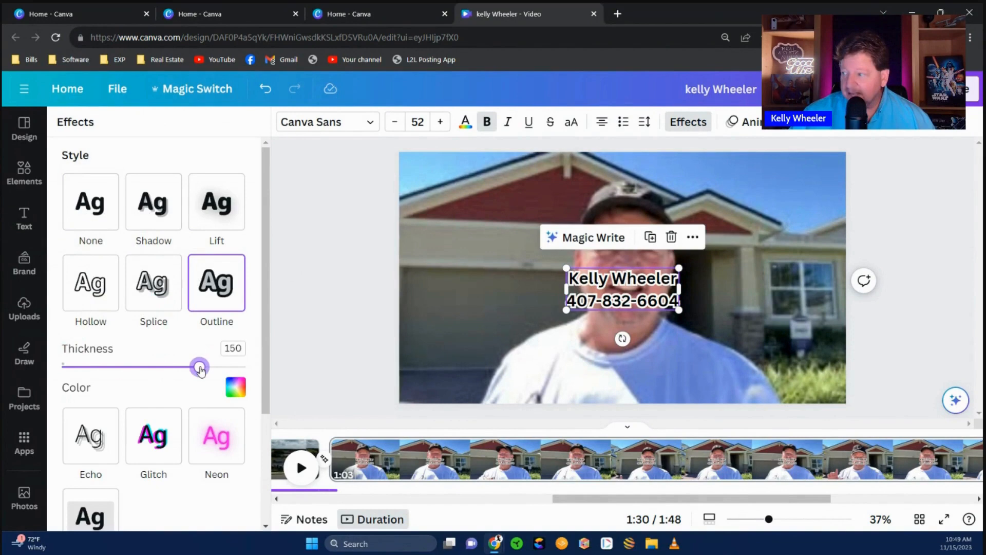
- Move the caption to the video's lower-right corner and enlarge it
left_click(542, 325)
left_click_drag(615, 301, 669, 338)
left_click(549, 355)
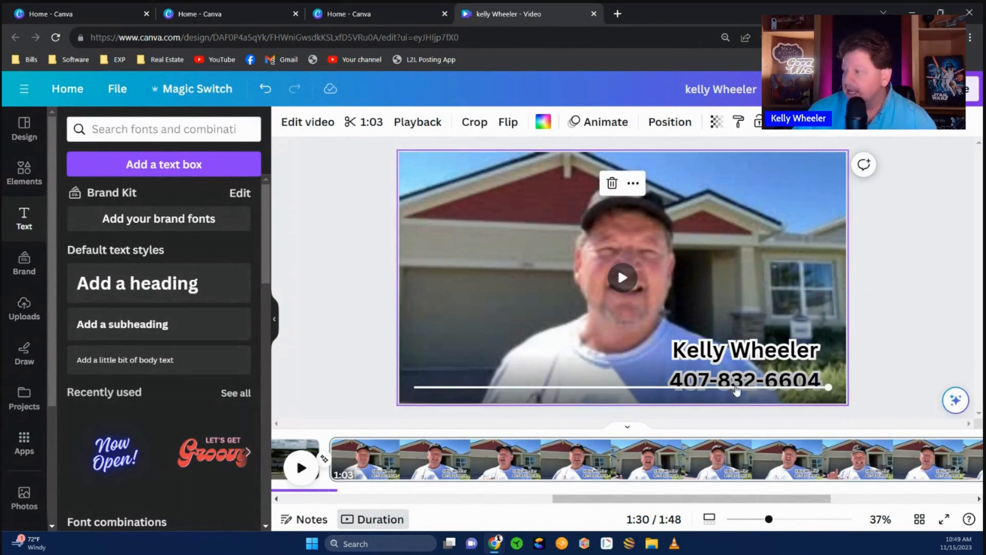
- Apply the Typewriter writing animation to the caption and show its timing on the timeline
left_click(748, 359)
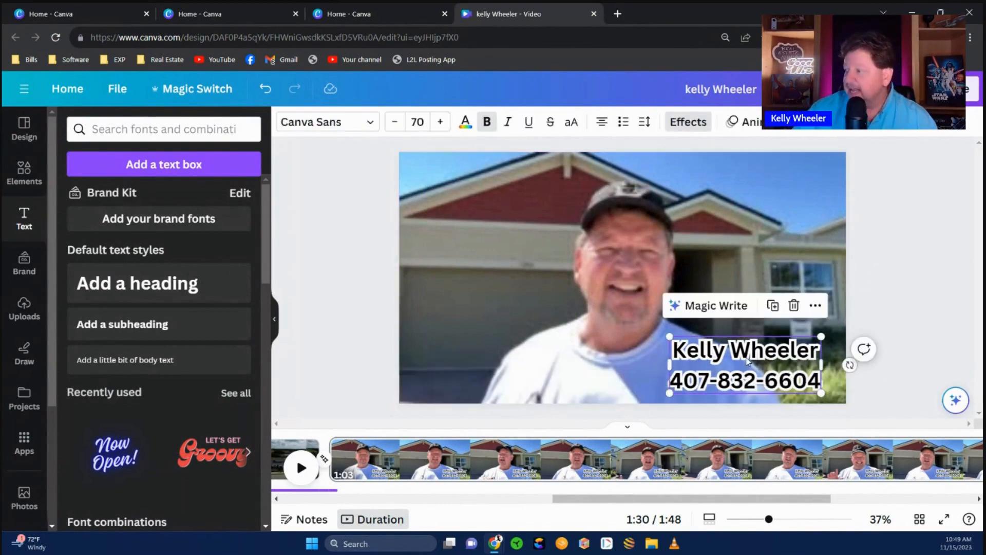
left_click(758, 122)
scroll(188, 381, "down", 3)
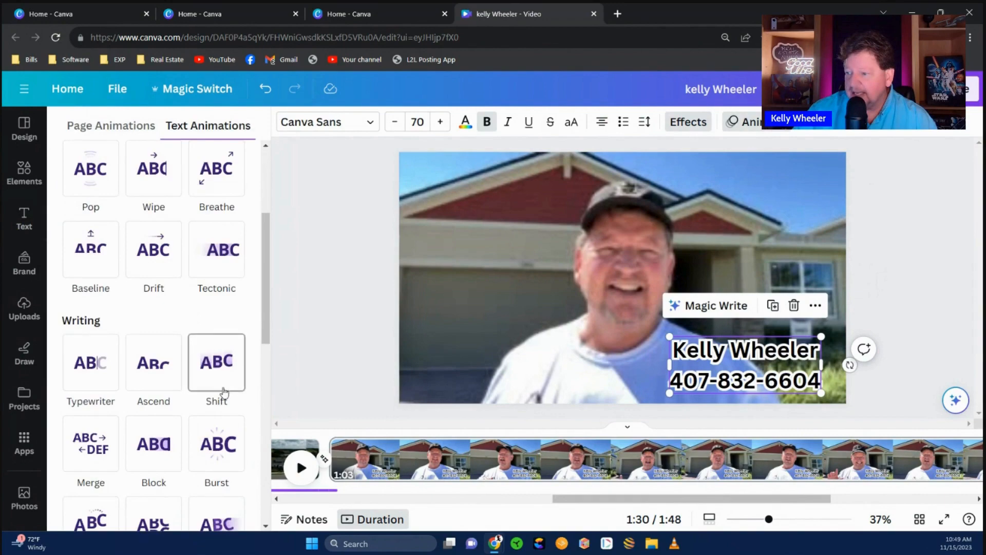
left_click(143, 379)
left_click(95, 371)
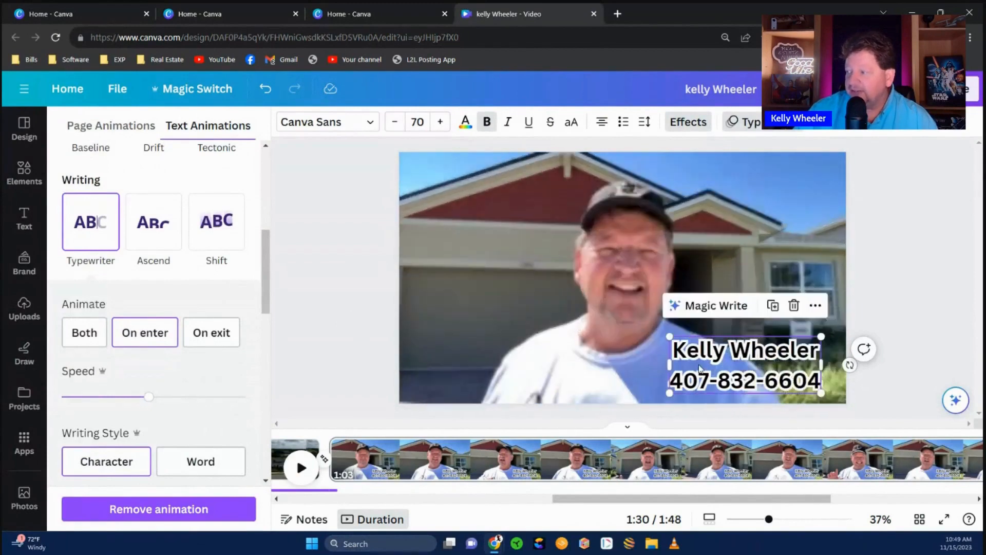
right_click(703, 365)
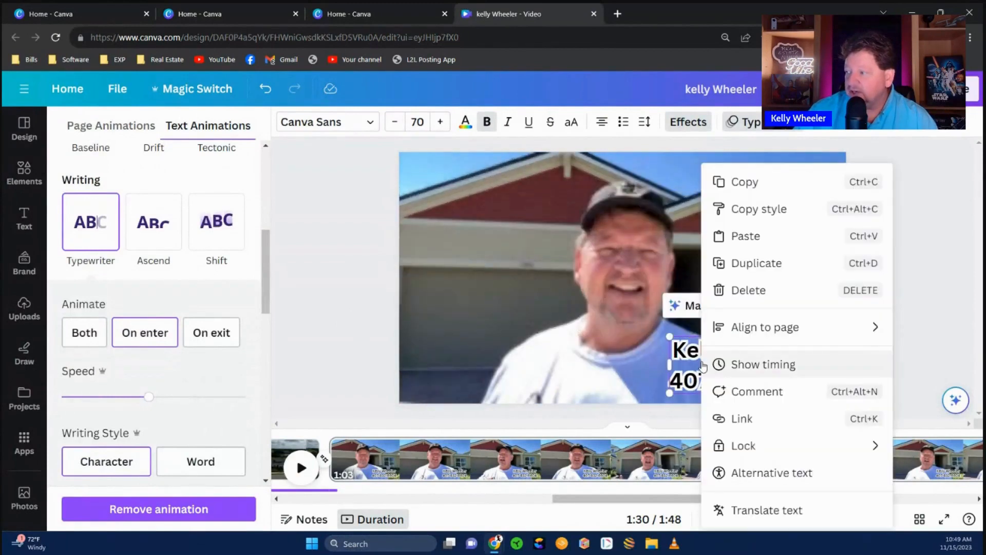
left_click(751, 366)
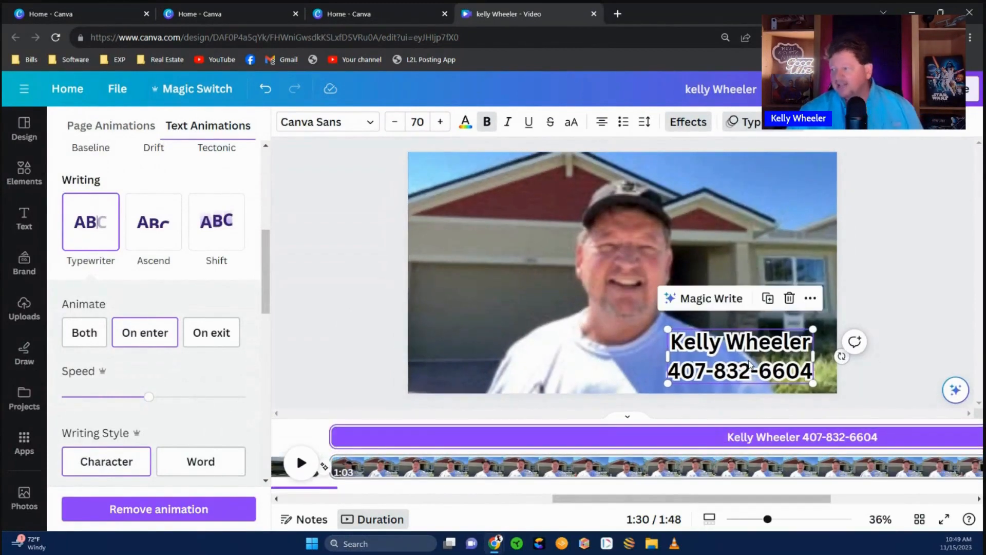
- Shift the caption's start to the talking-head clip's closing seconds and preview the playback
left_click_drag(335, 436, 899, 442)
left_click_drag(783, 500, 934, 502)
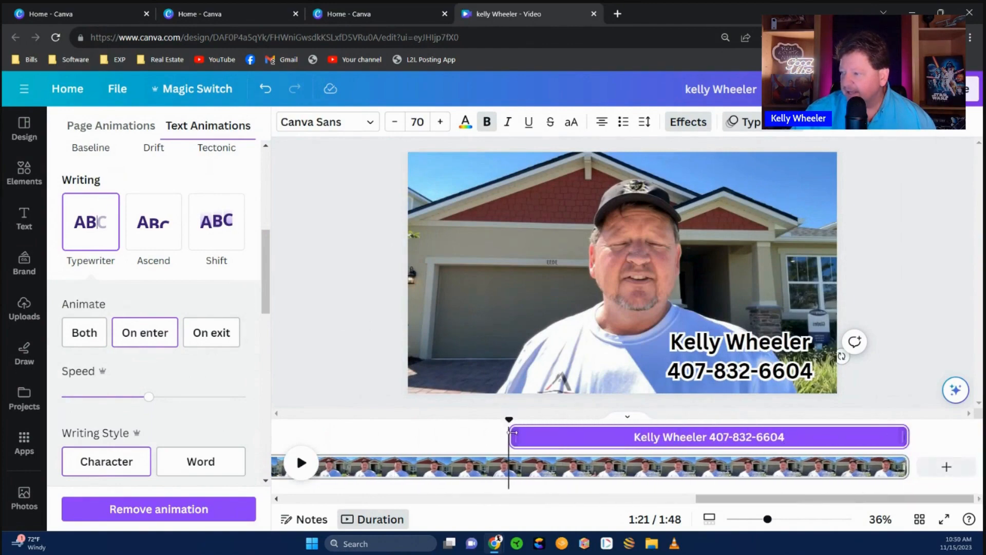
left_click_drag(530, 437, 712, 438)
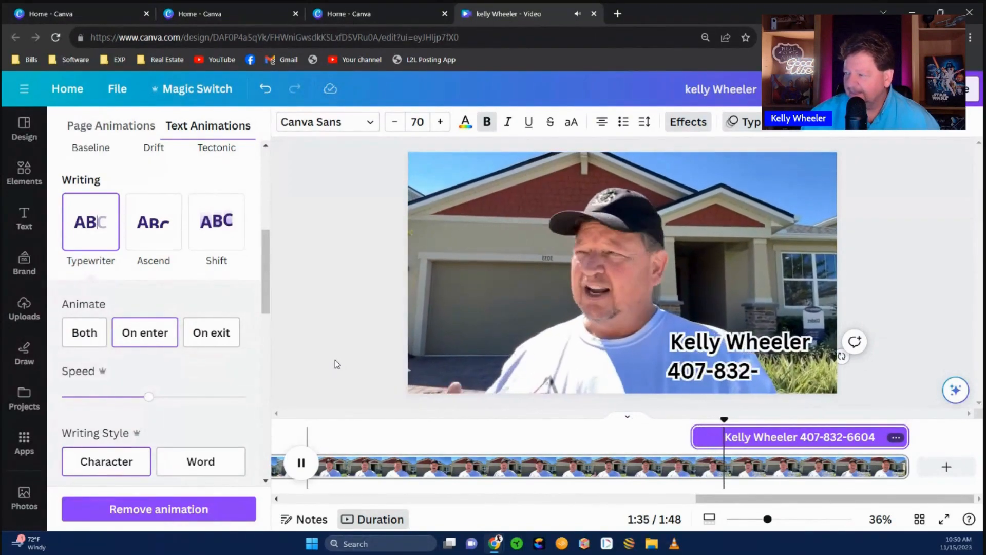
key("space")
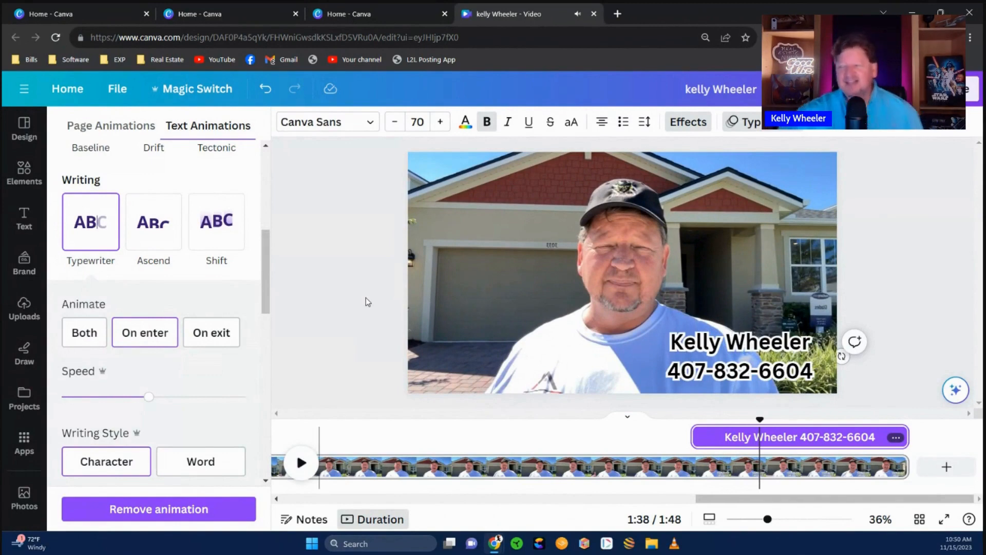
key("Escape")
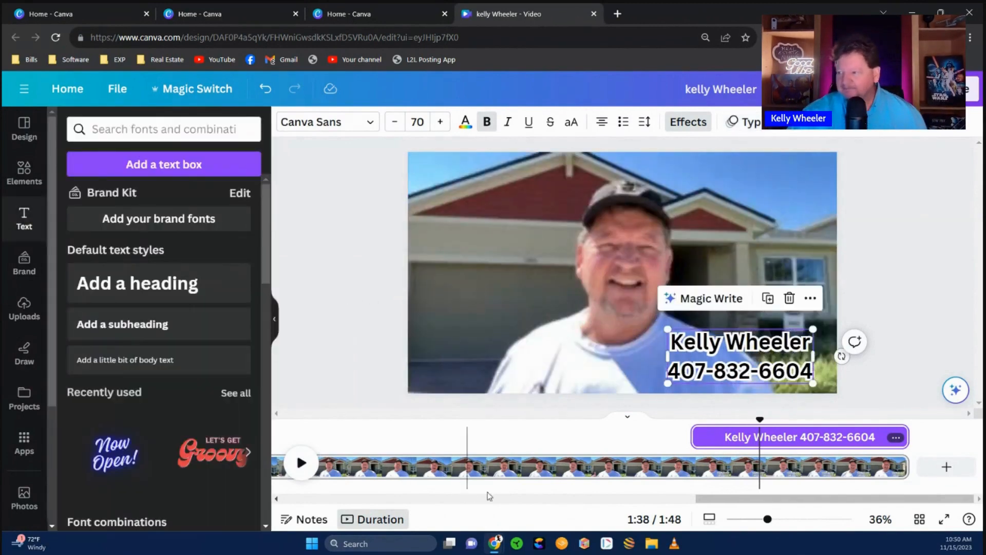
mouse_move(734, 500)
left_mouse_down()
mouse_move(299, 505)
mouse_move(728, 509)
left_mouse_up()
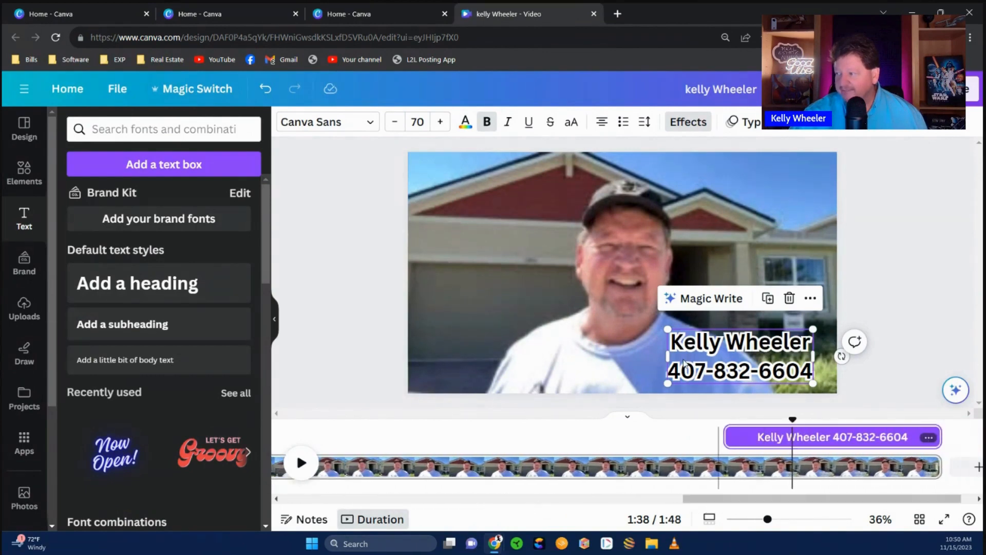
left_click(360, 325)
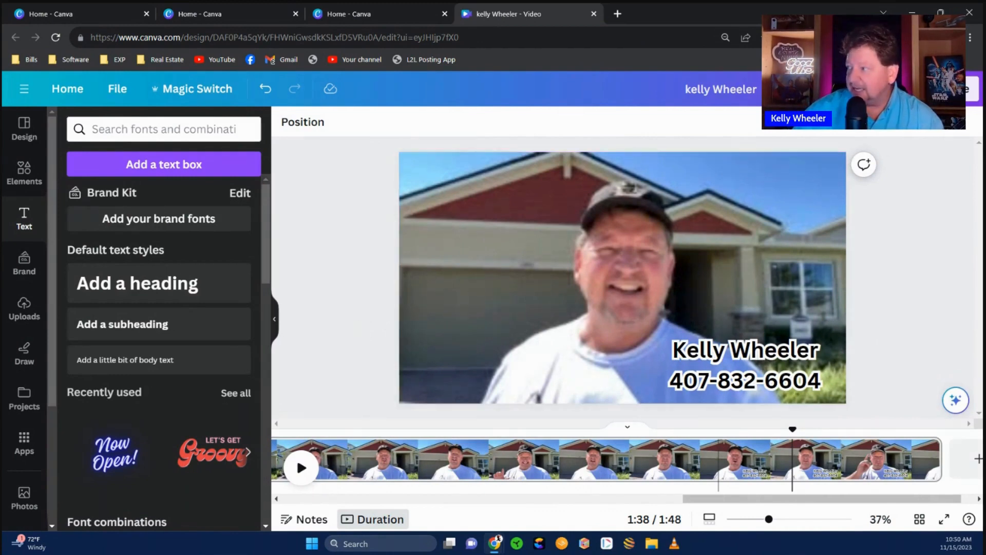
- Download all pages of the video as a 1080p MP4
left_click(972, 88)
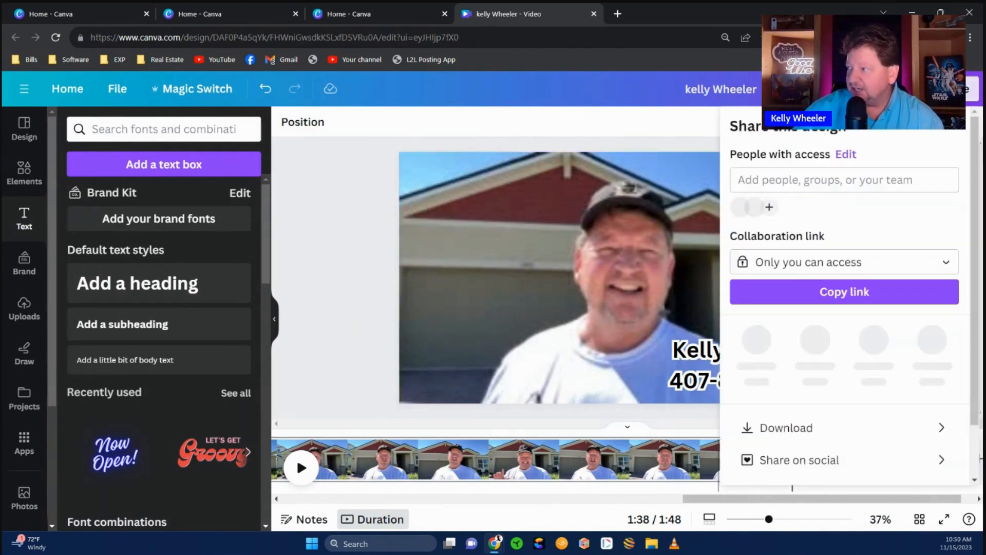
left_click(793, 420)
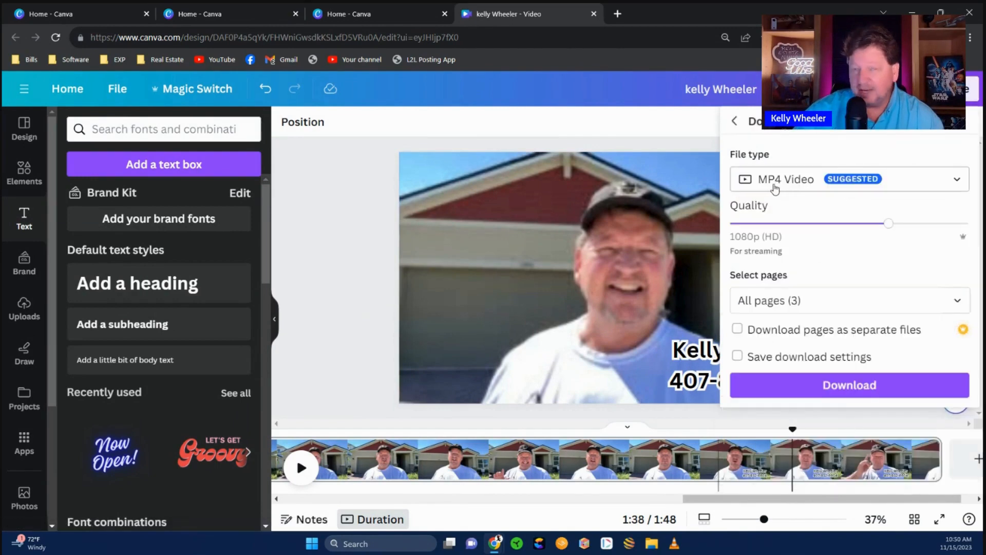
left_click(866, 389)
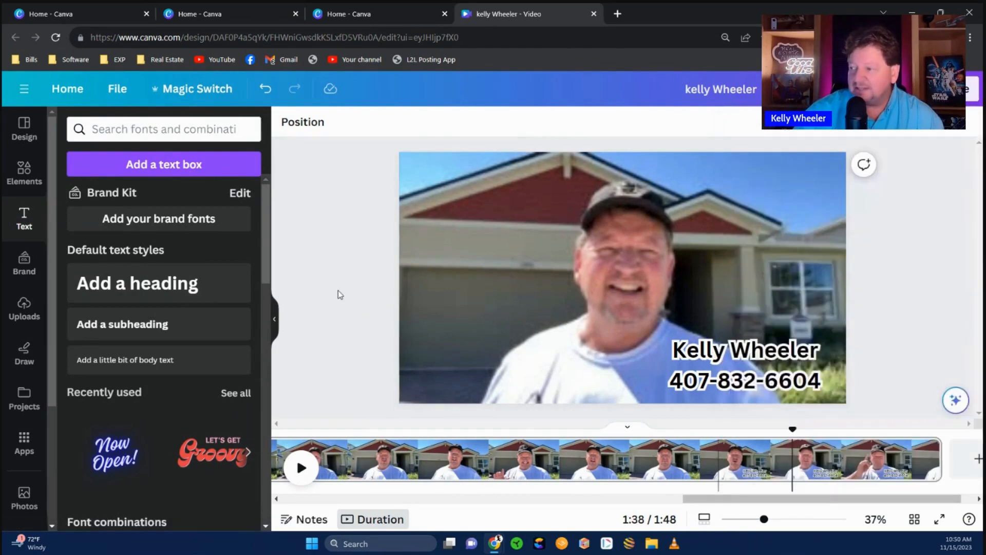